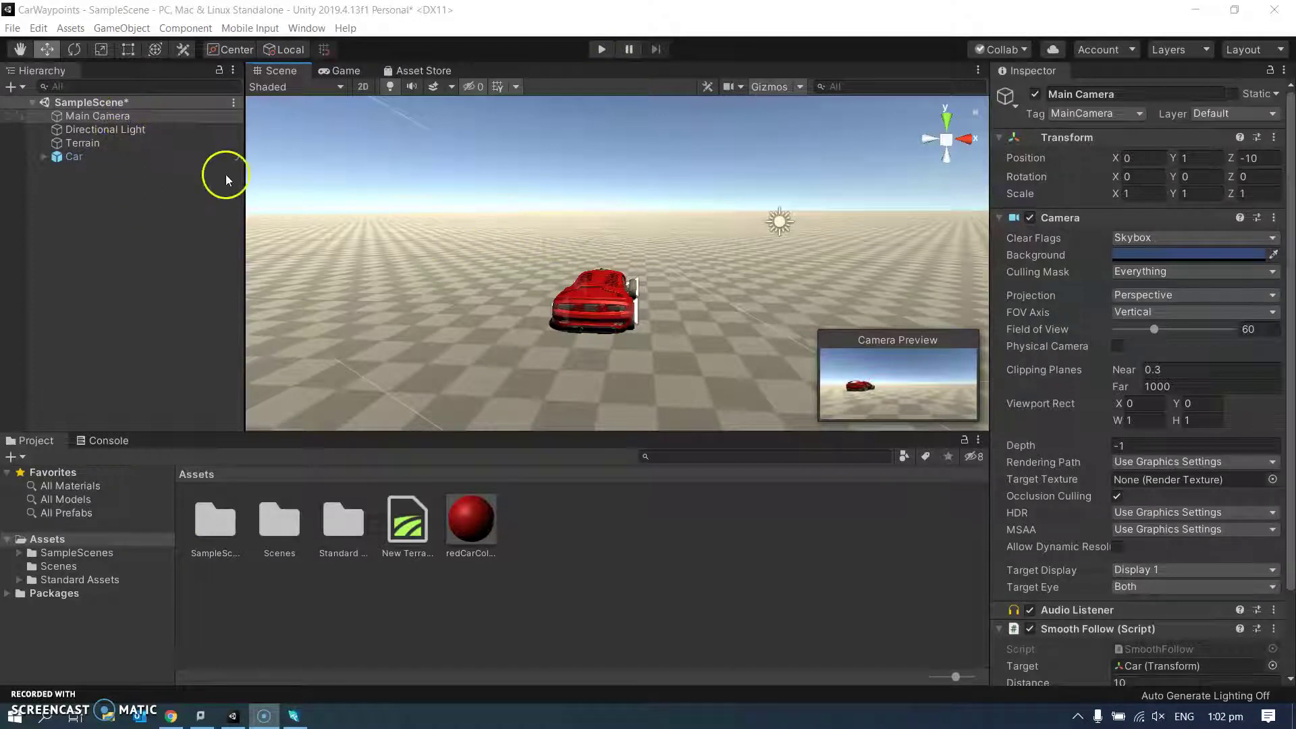
# Step: Play the scene to test the smooth-follow camera behind the red car, and stop playback
pyautogui.scroll(-3, 1156, 588)
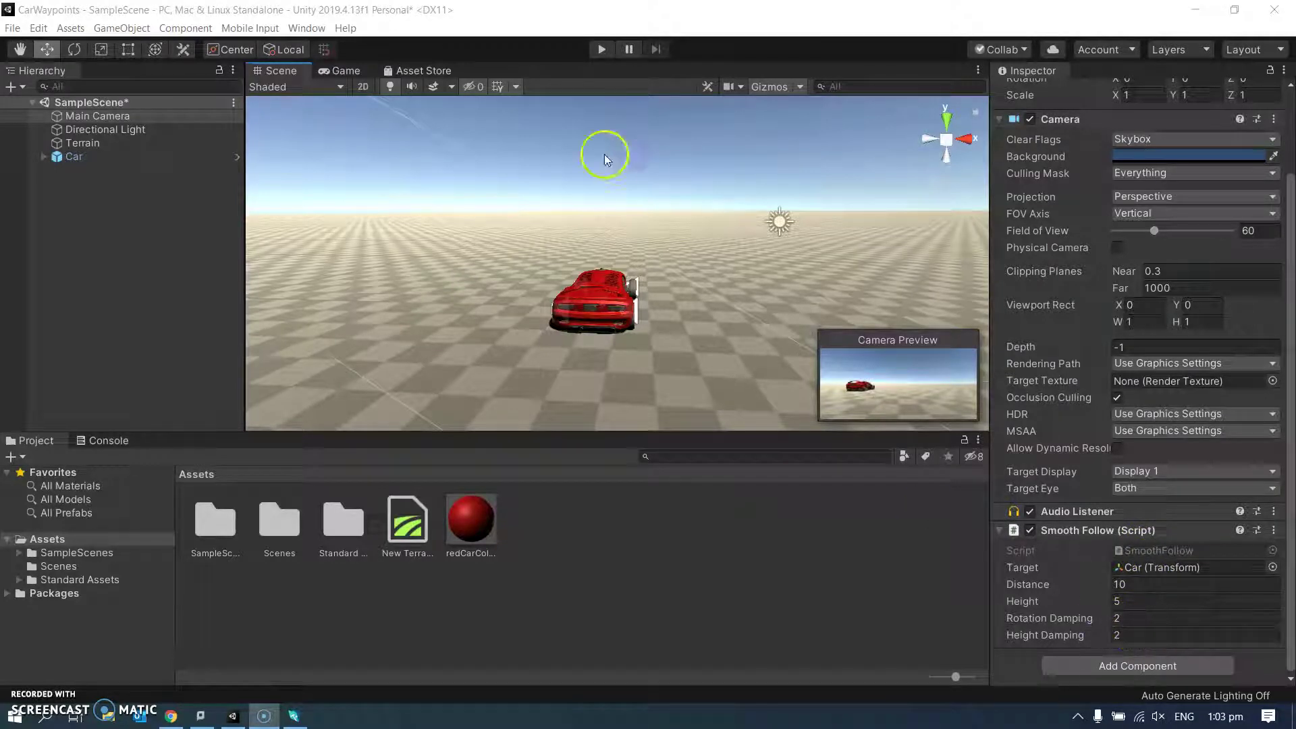
pyautogui.click(601, 50)
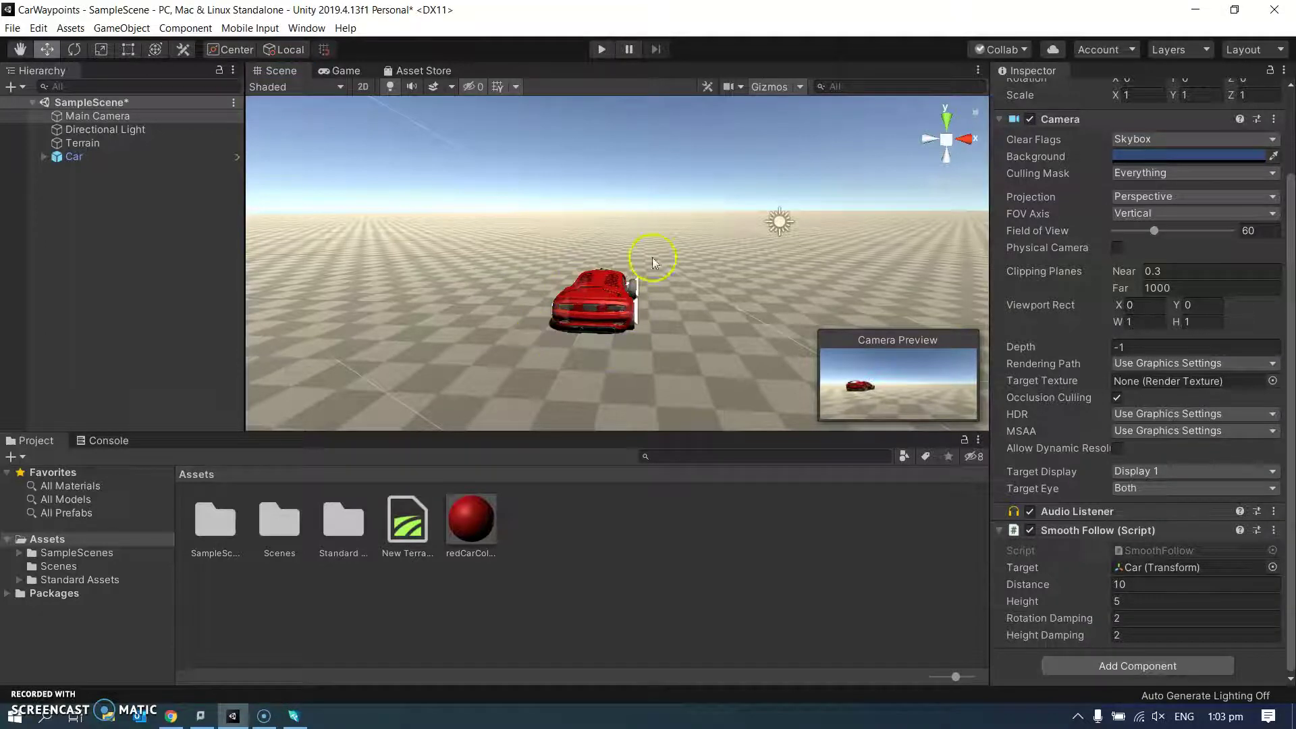
pyautogui.click(599, 50)
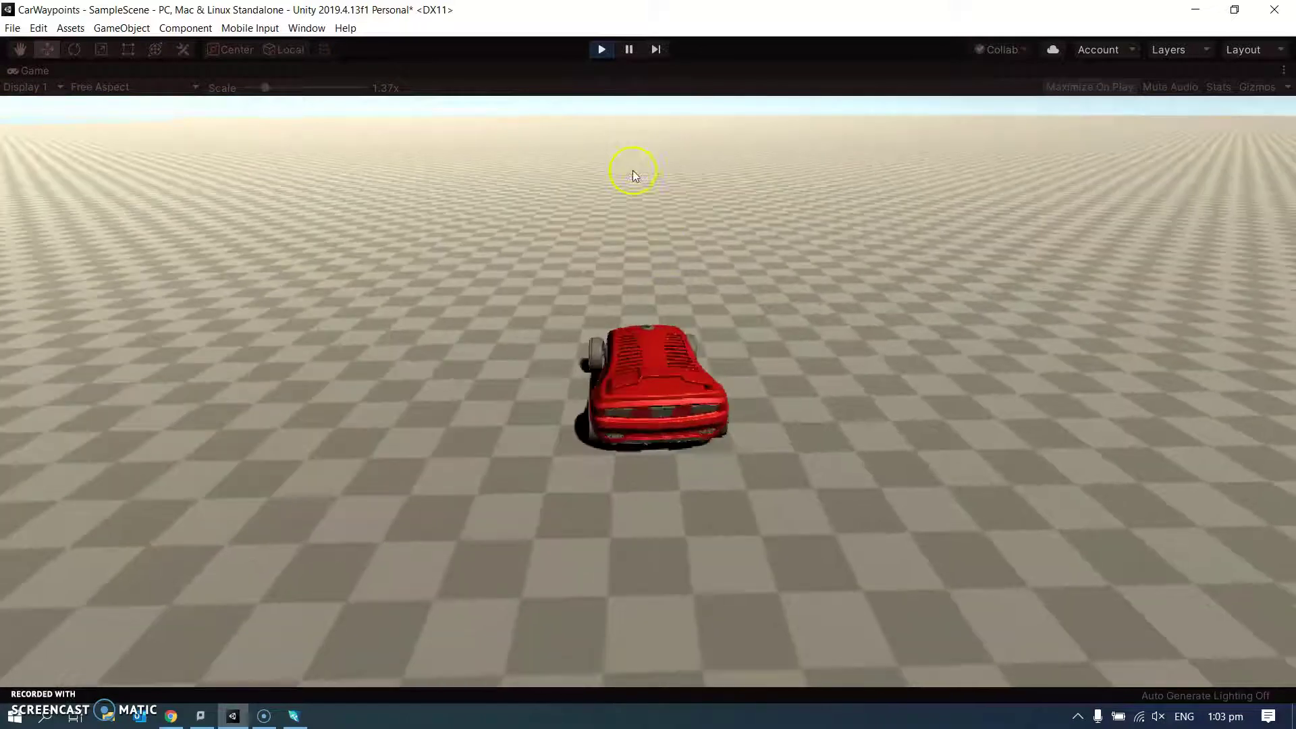
pyautogui.click(601, 51)
pyautogui.click(621, 212)
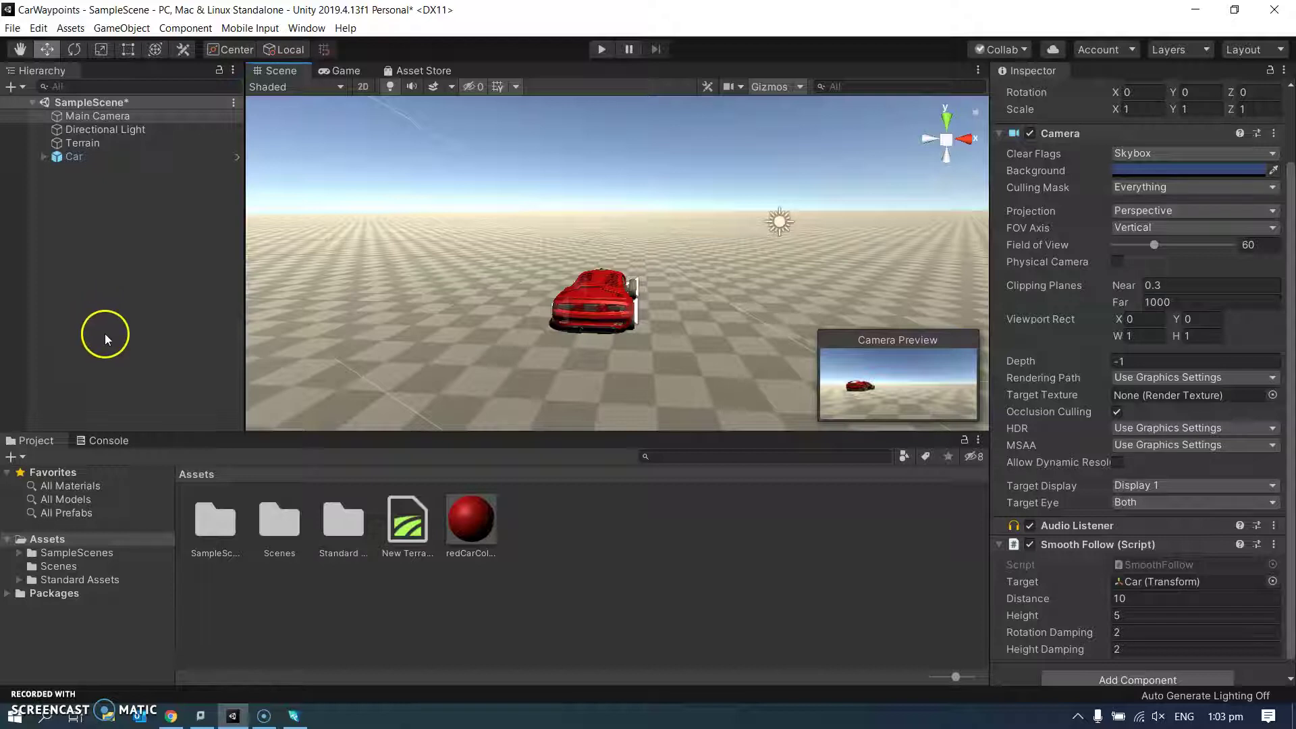
# Step: Open the Prefabs folder of the Car assets under Standard Assets > Vehicles
pyautogui.click(19, 580)
pyautogui.scroll(-3, 79, 652)
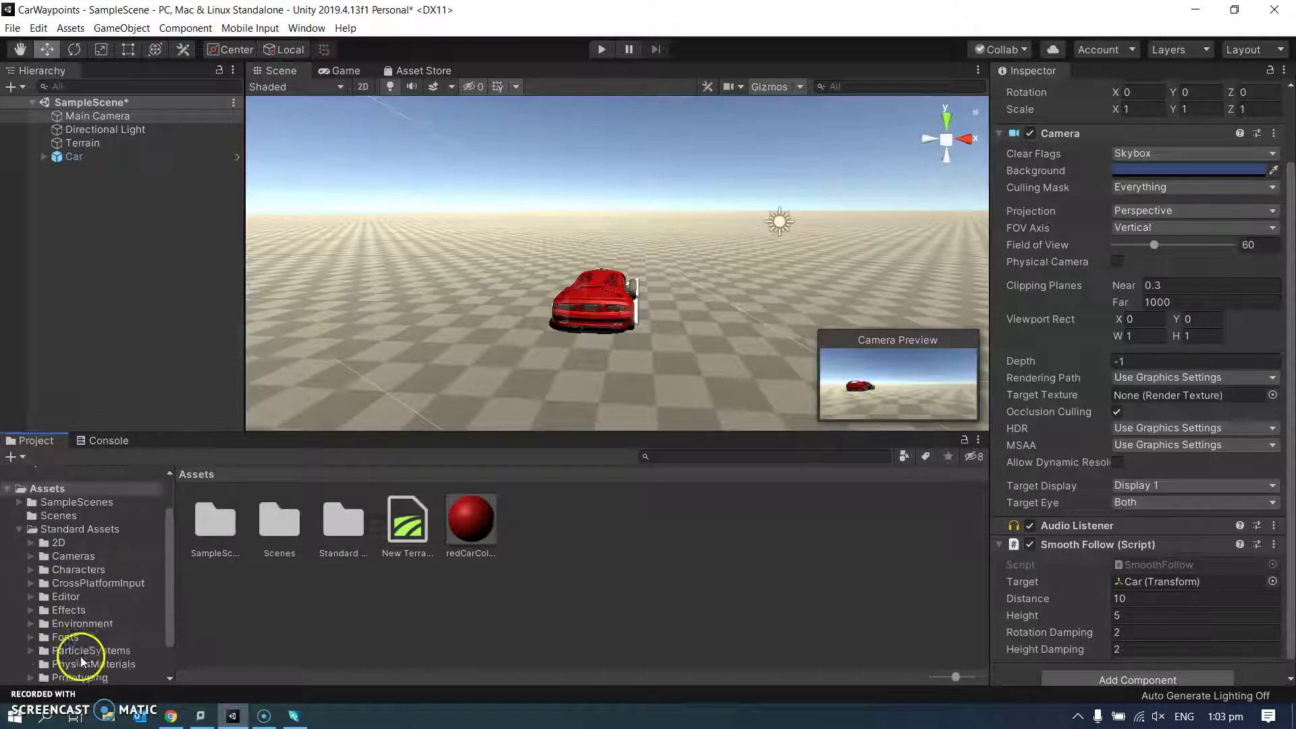
pyautogui.click(74, 661)
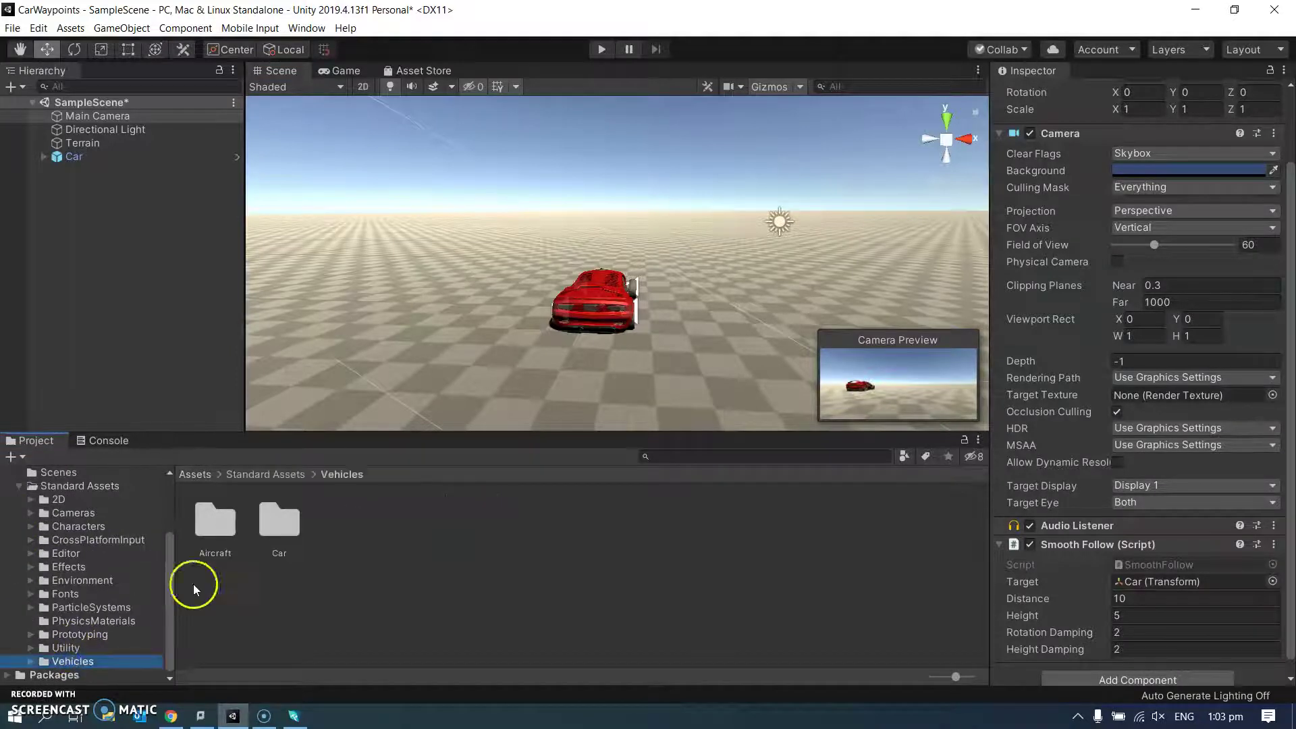
pyautogui.click(279, 528)
pyautogui.doubleClick(278, 528)
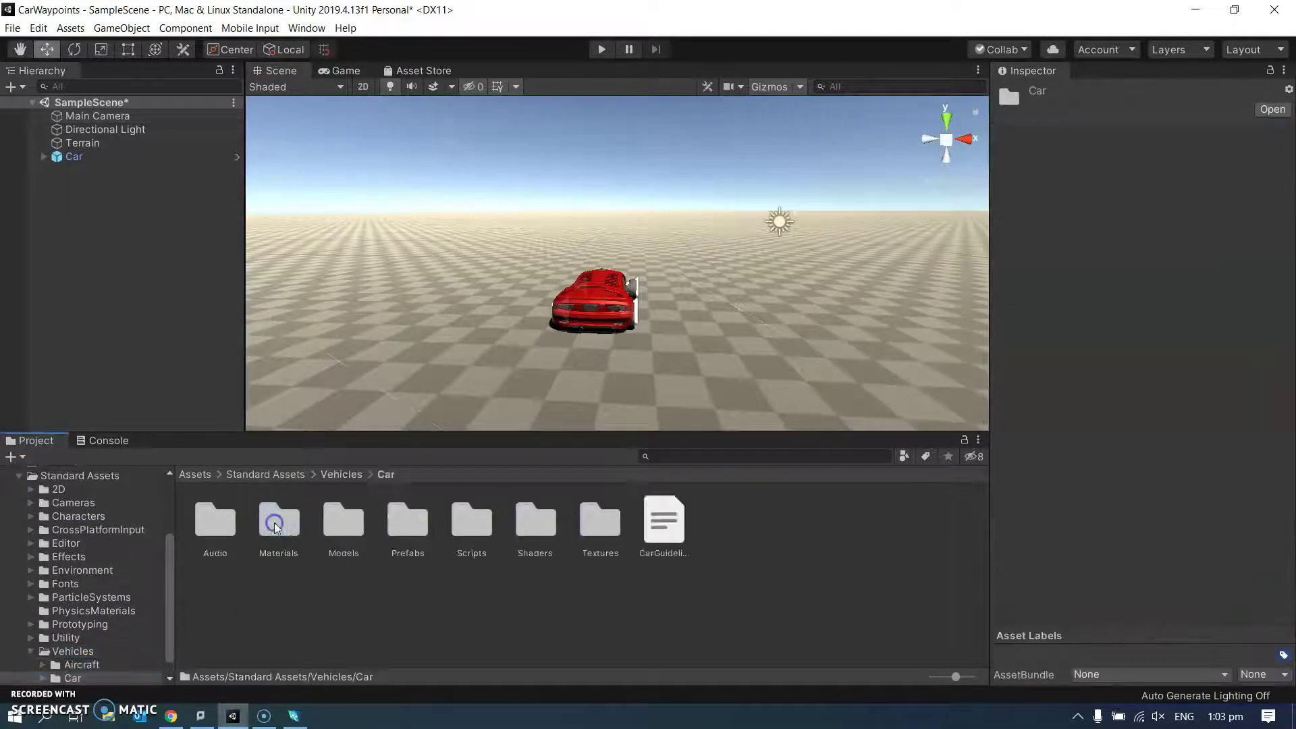
pyautogui.doubleClick(407, 528)
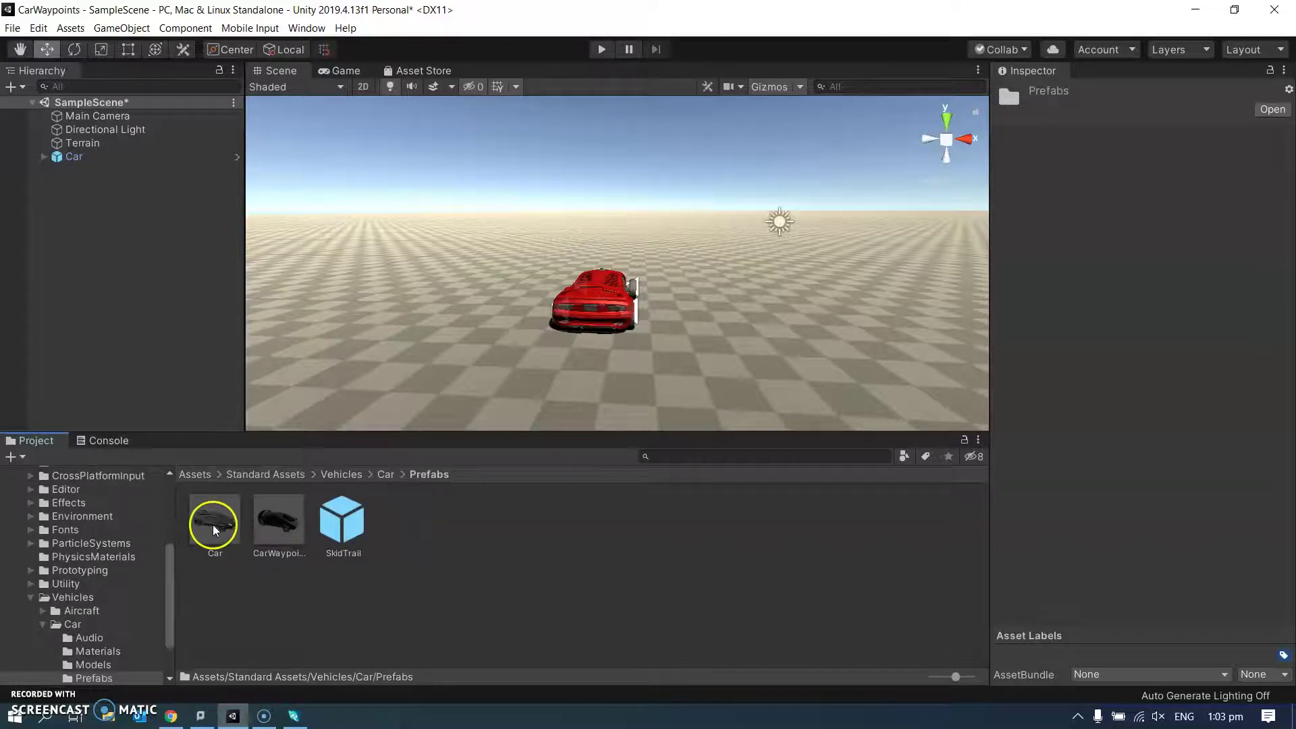
# Step: Add the CarWaypointBased prefab to the scene and review its Car AI Control and Waypoint Progress Tracker components
pyautogui.click(213, 525)
pyautogui.click(282, 524)
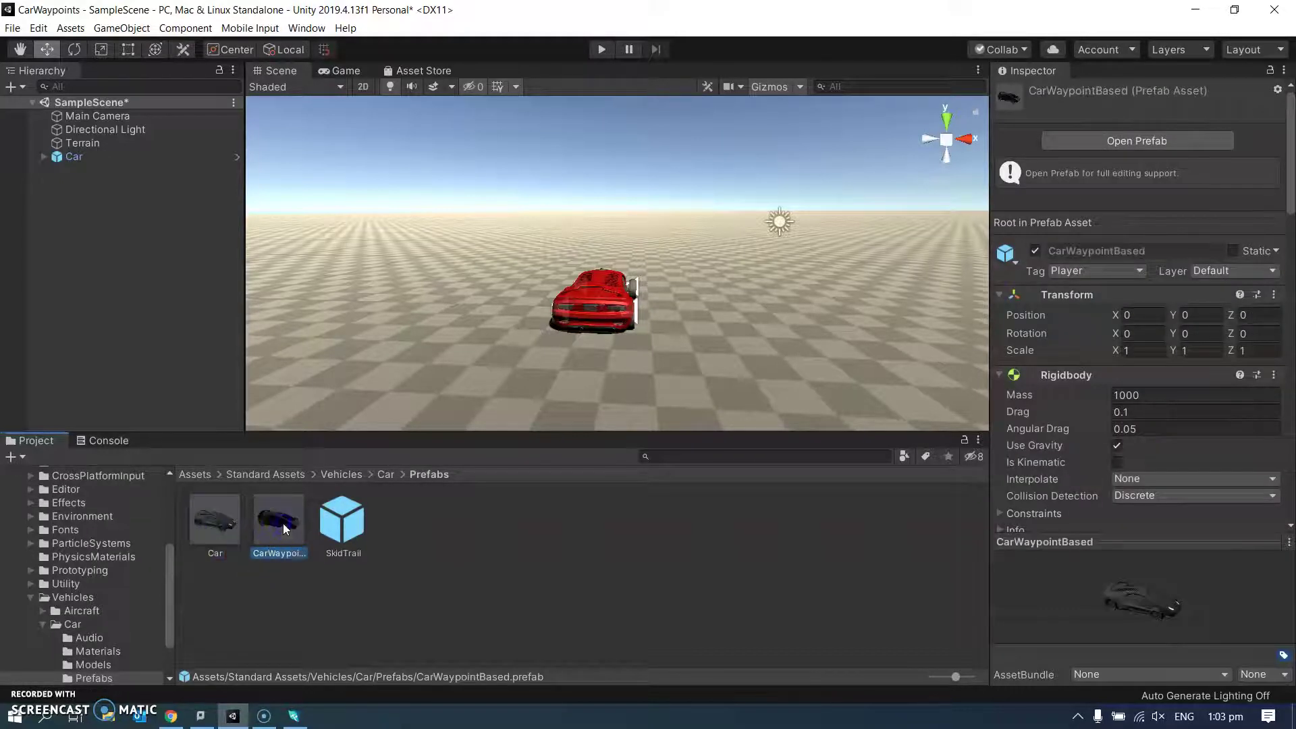
pyautogui.moveTo(286, 528); pyautogui.dragTo(103, 289)
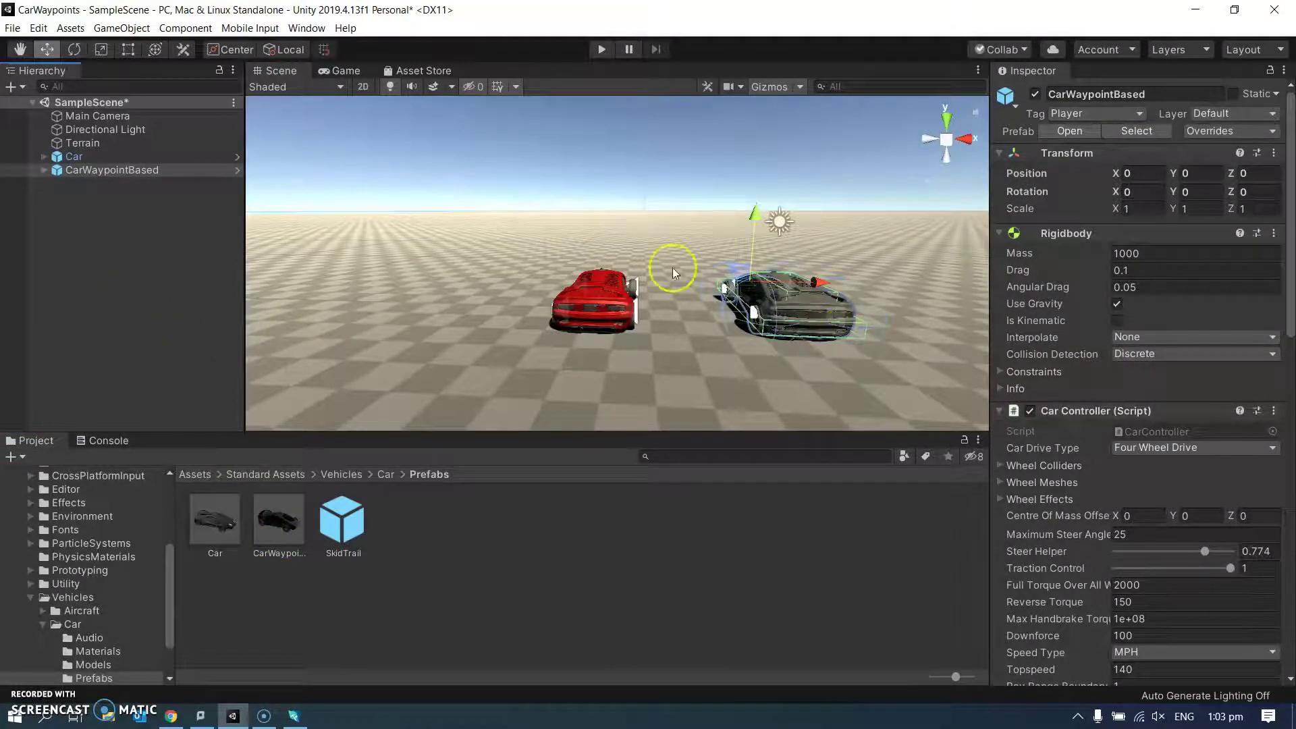
pyautogui.scroll(-15, 1156, 432)
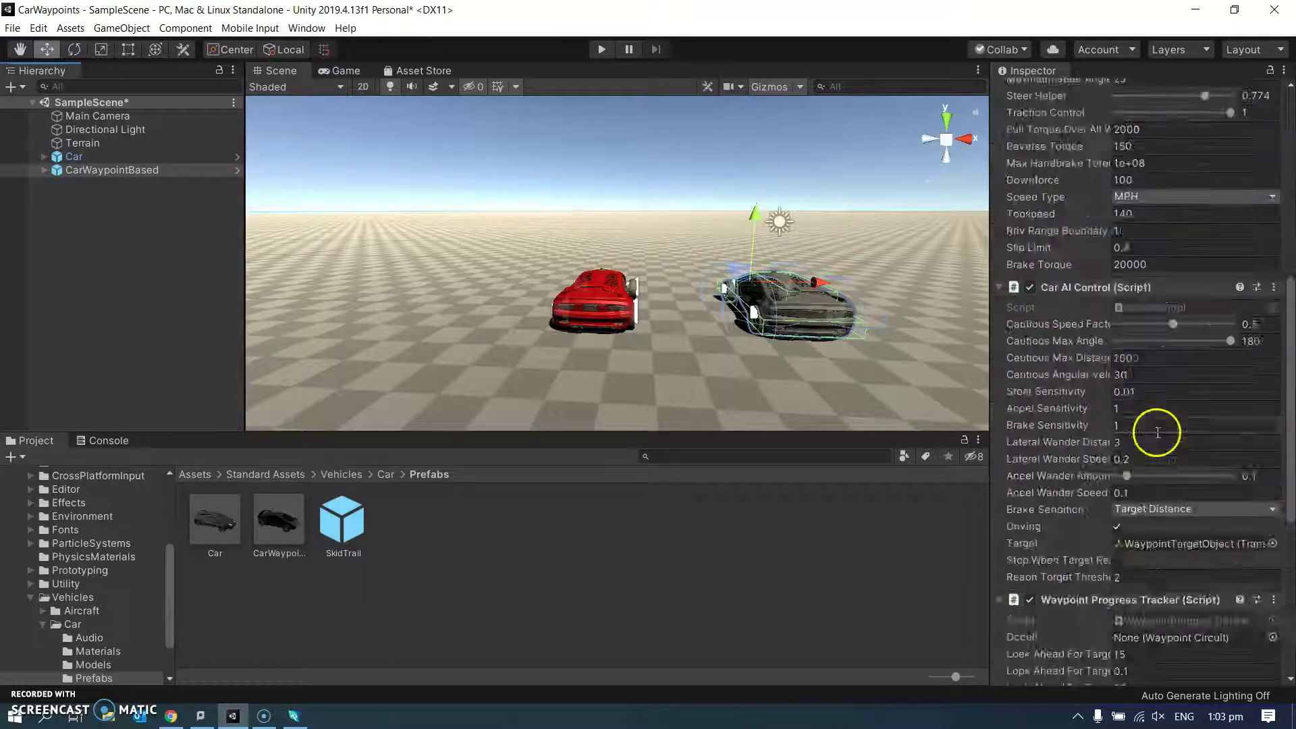
pyautogui.scroll(5, 1153, 434)
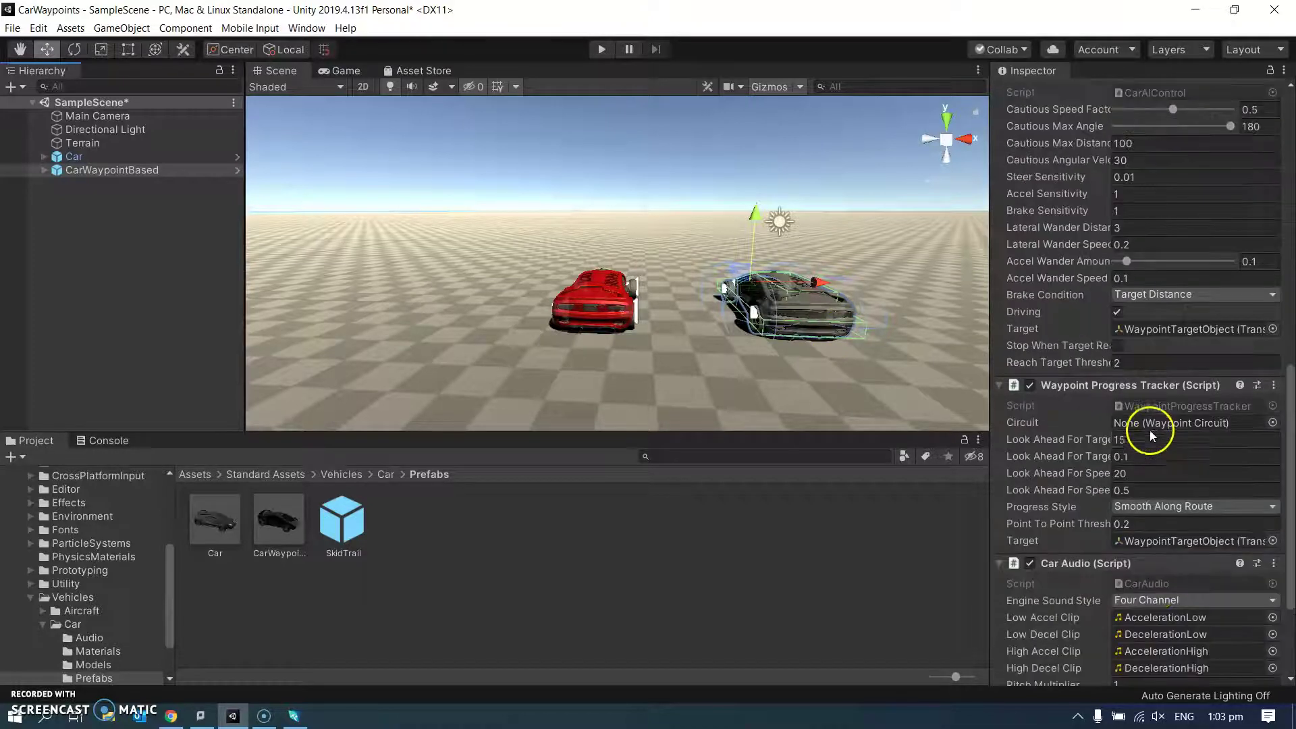
pyautogui.scroll(5, 1152, 432)
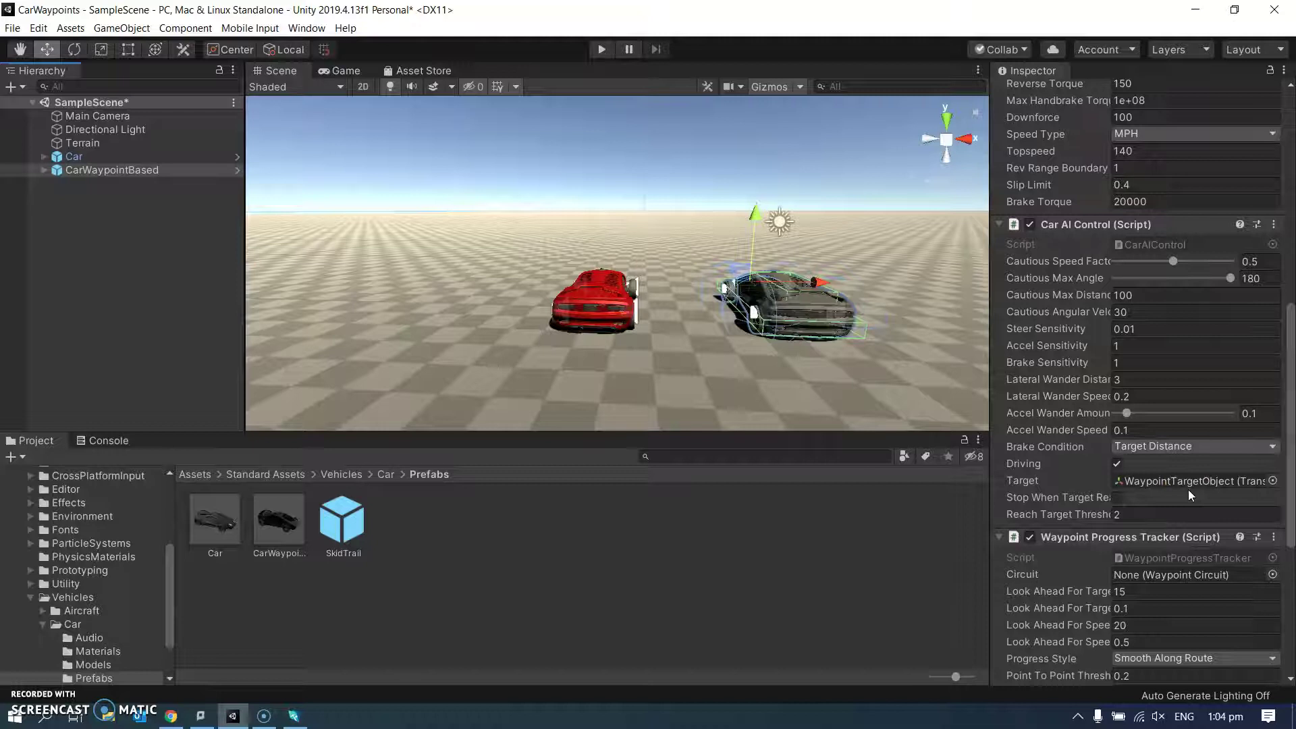
pyautogui.scroll(-3, 1188, 489)
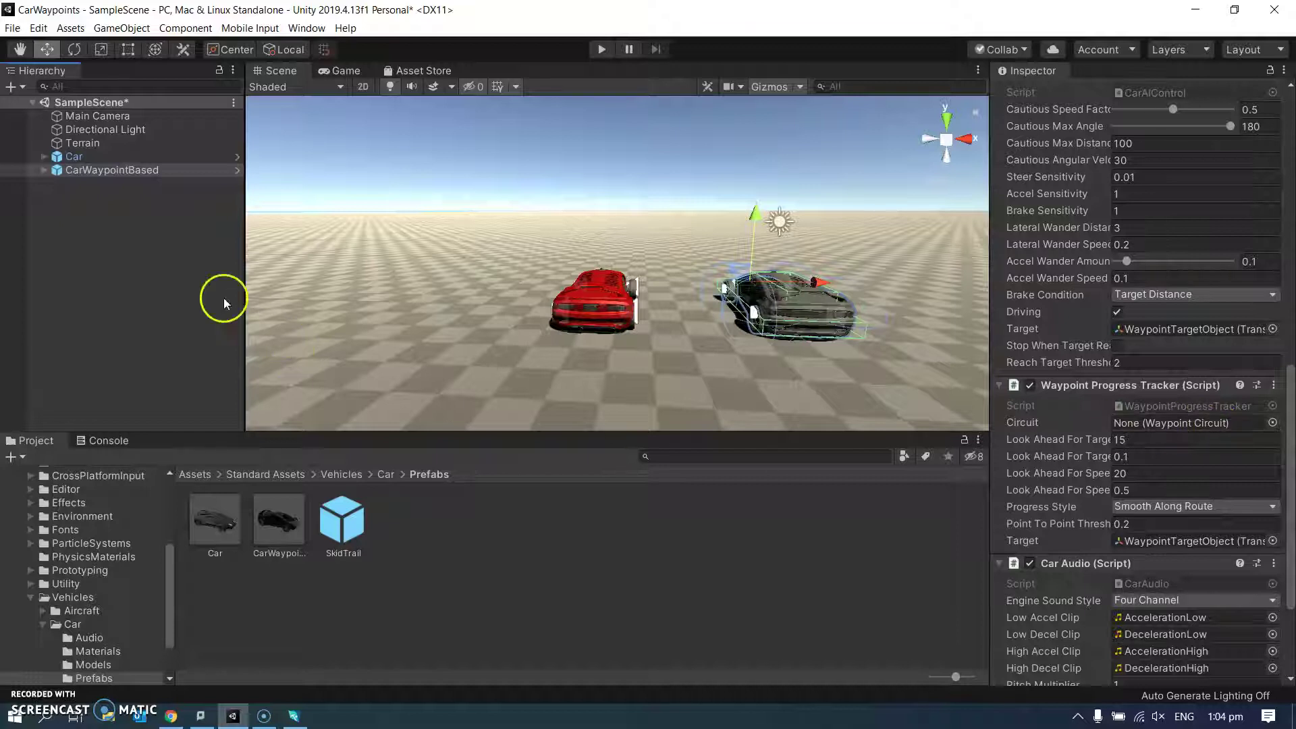
# Step: Create an empty object named MyWaypointCircuit at the root of the scene
pyautogui.click(97, 247)
pyautogui.rightClick(100, 233)
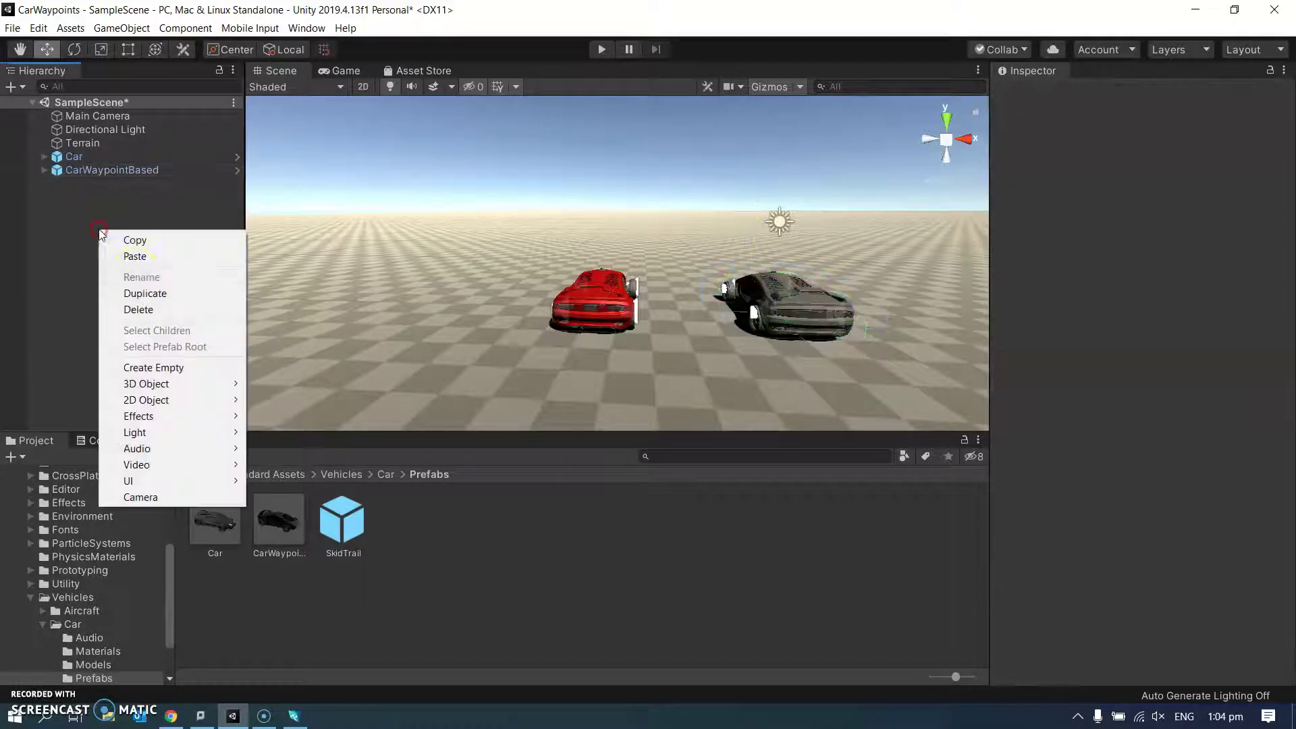
pyautogui.click(168, 371)
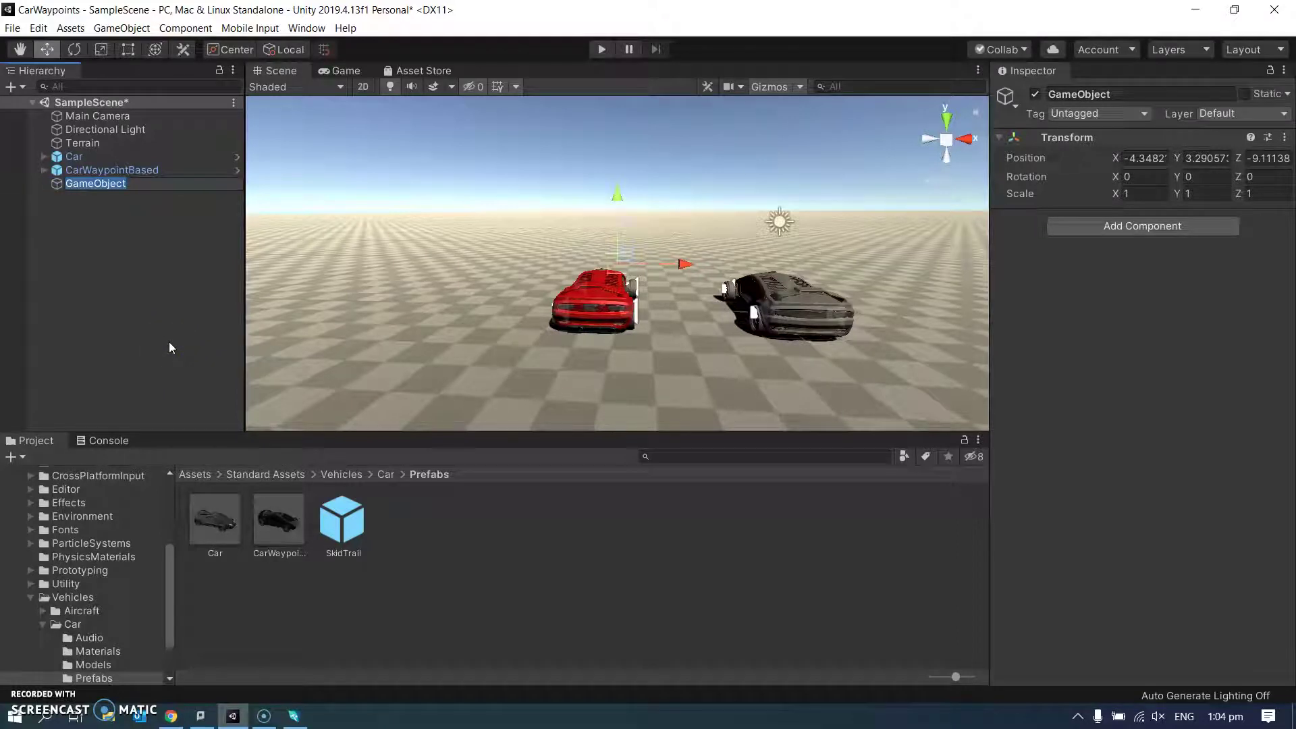
pyautogui.write('MyWaypoint')
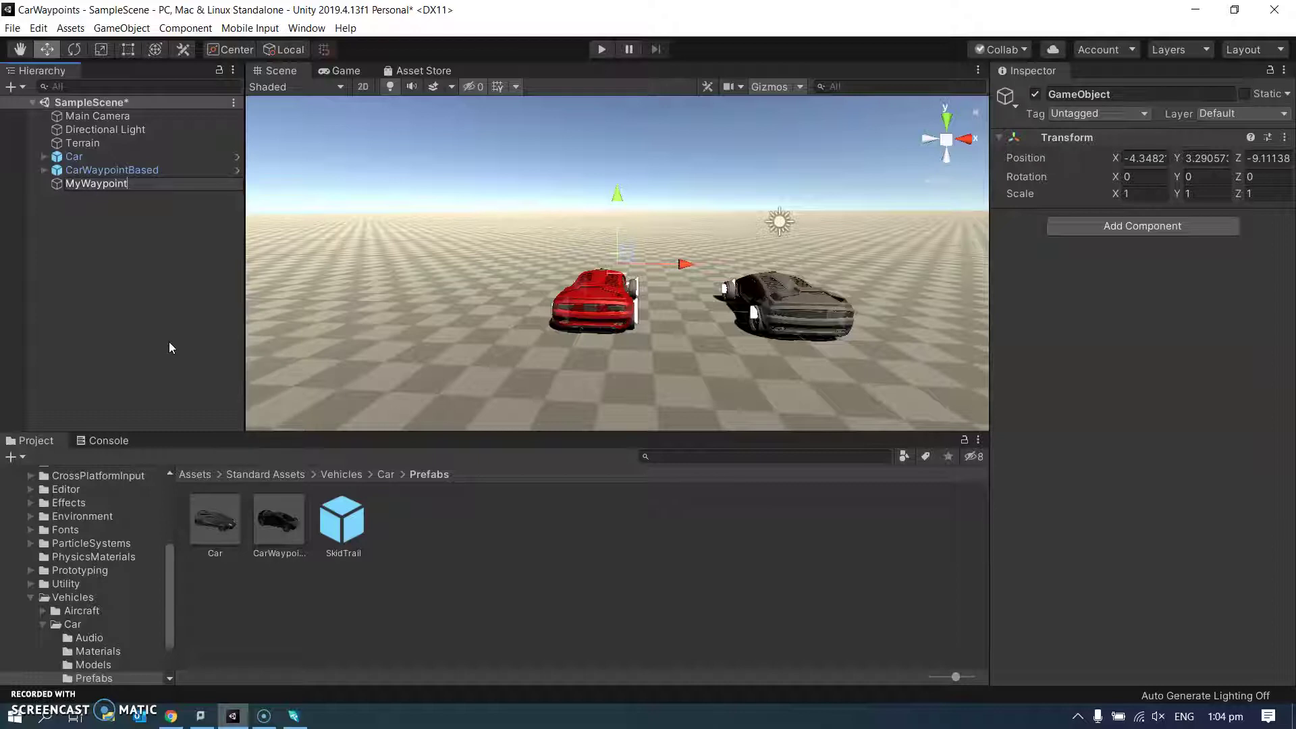
pyautogui.write('Circuit')
pyautogui.press('Return')
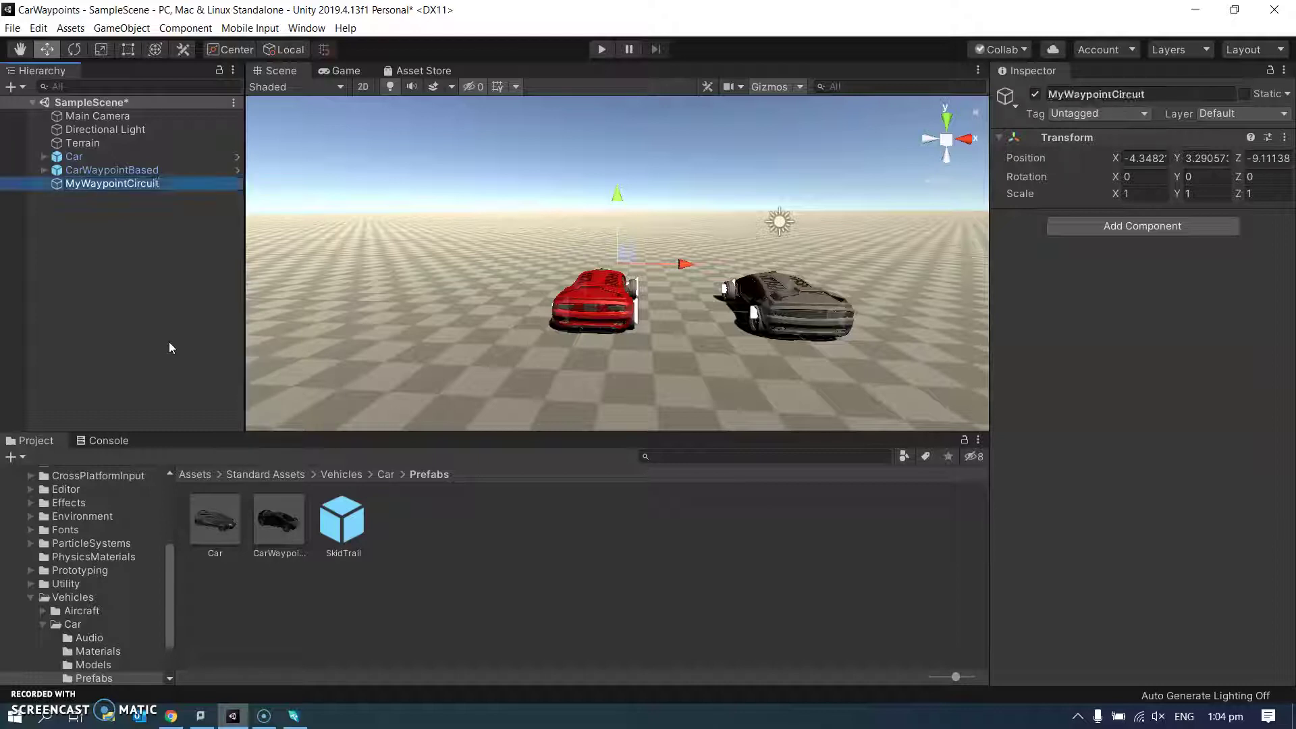
# Step: Create an empty child object under MyWaypointCircuit and move it ahead of the cars to about X 9.8, Z 27.8
pyautogui.rightClick(116, 188)
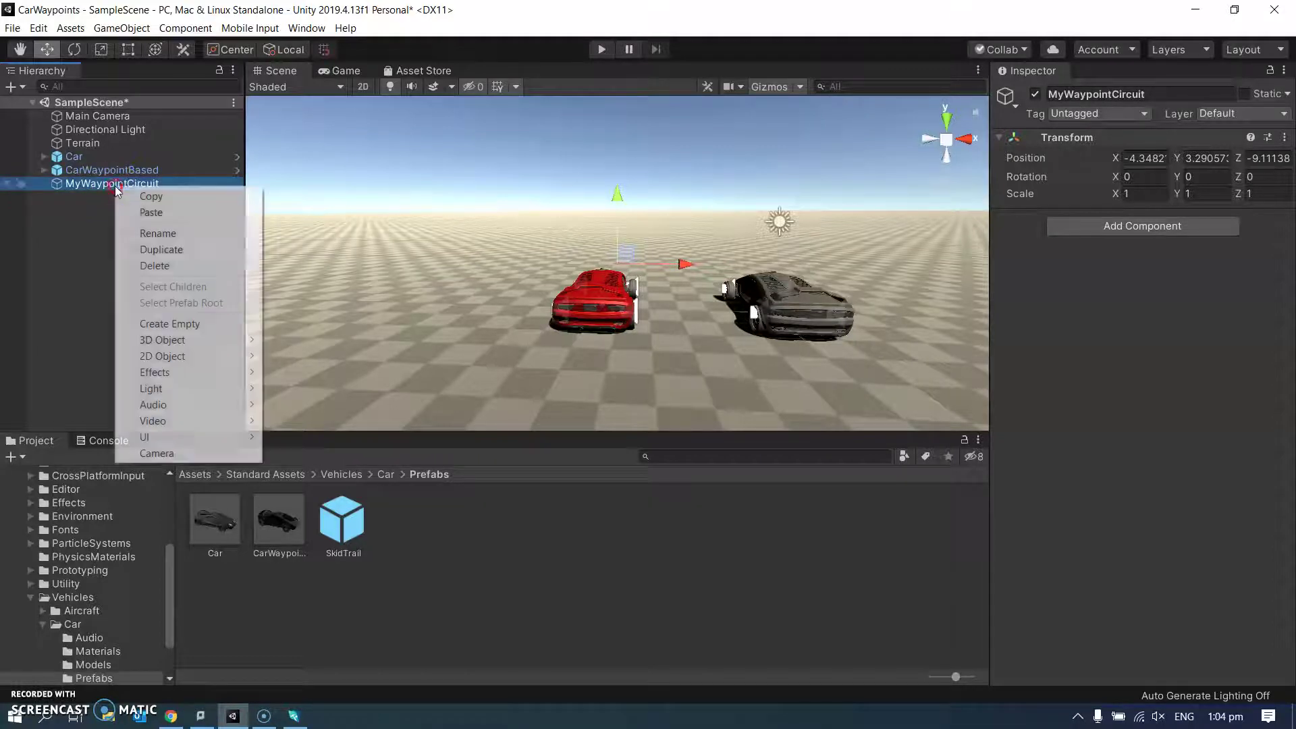
pyautogui.click(174, 326)
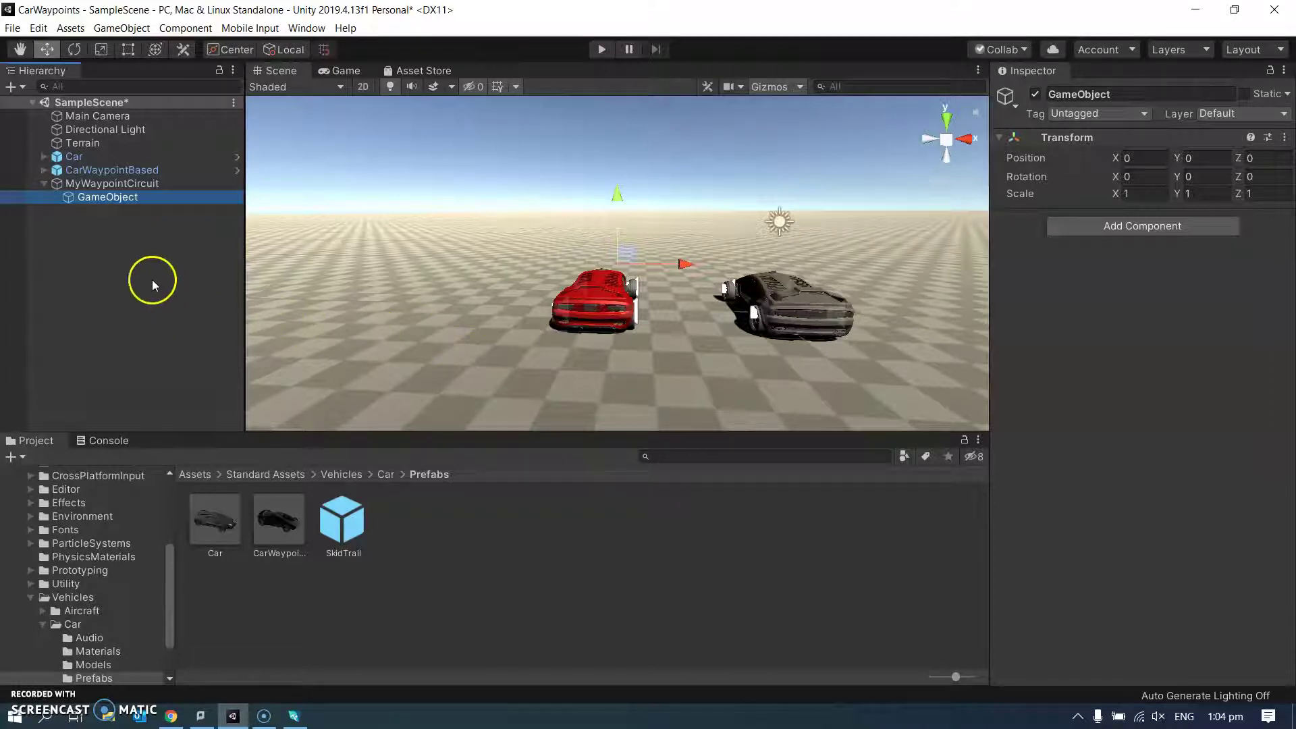
pyautogui.keyDown('alt'); pyautogui.moveTo(897, 353); pyautogui.dragTo(910, 404); pyautogui.keyUp('alt')
pyautogui.click(634, 221)
pyautogui.moveTo(614, 201); pyautogui.dragTo(661, 185)
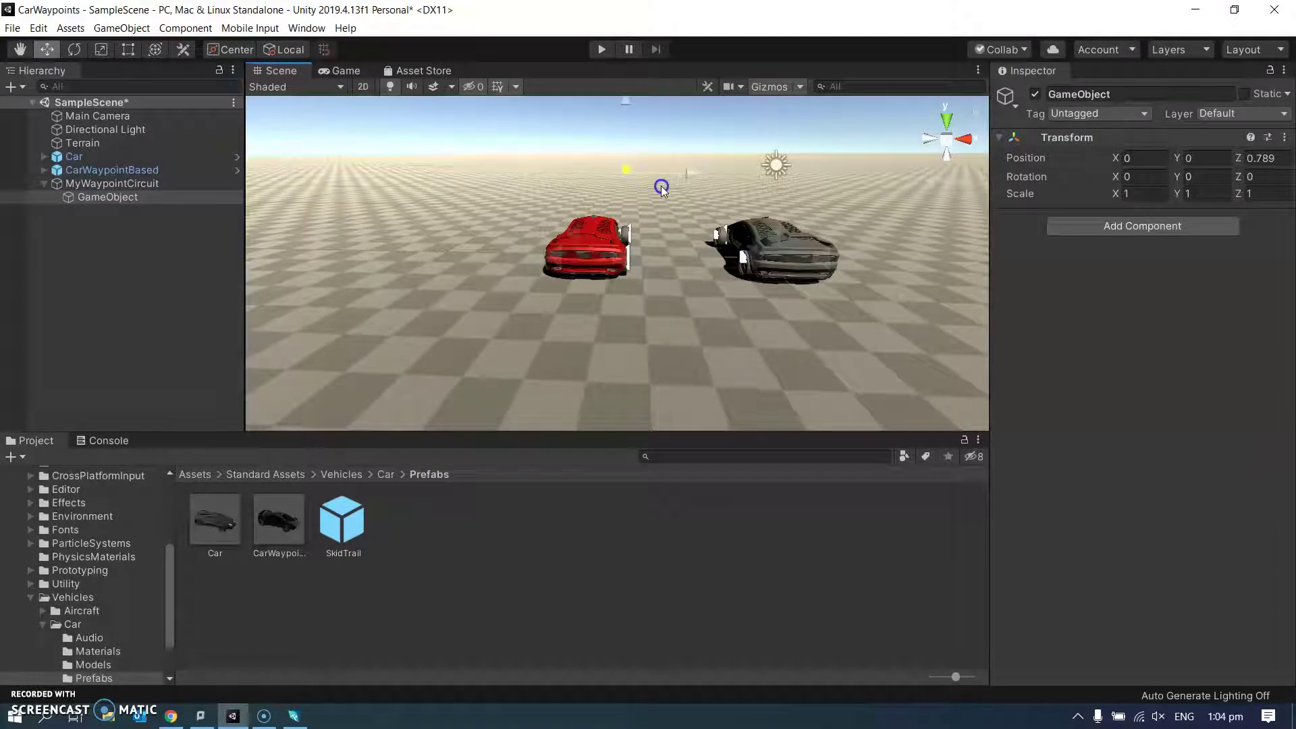
pyautogui.scroll(-3, 748, 319)
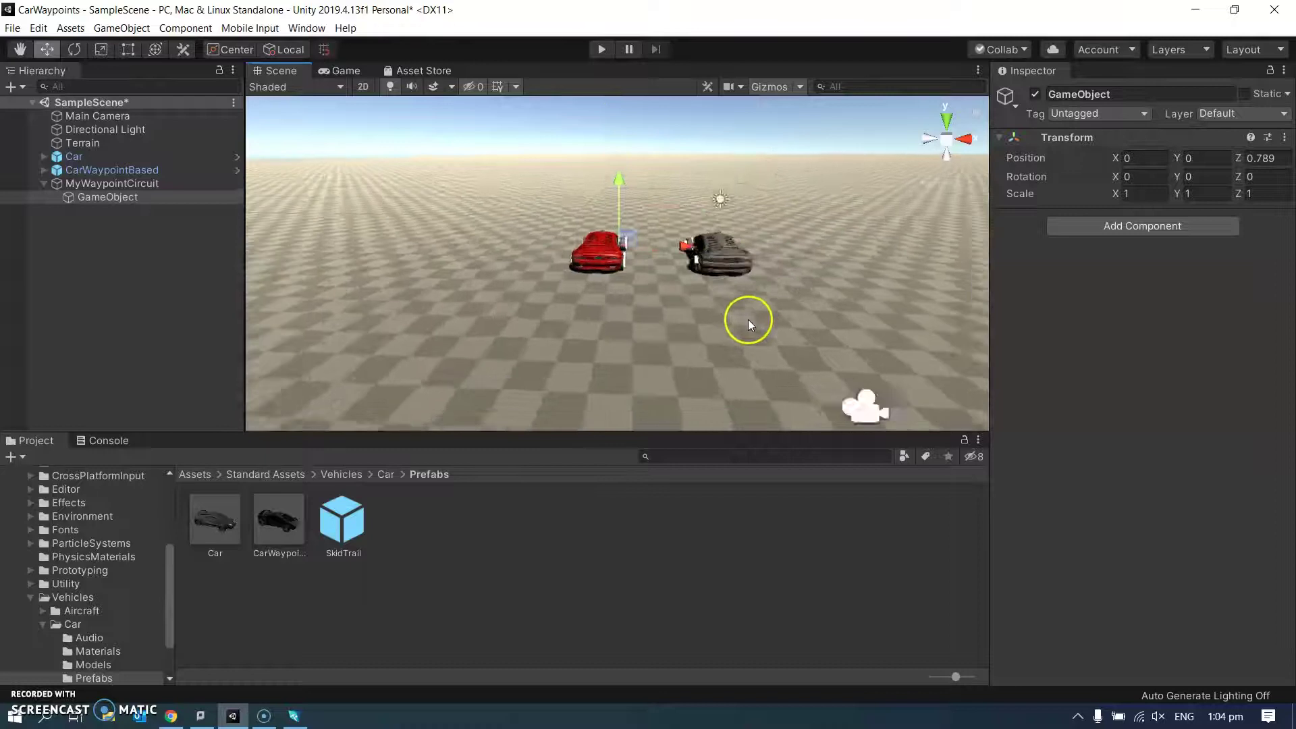
pyautogui.keyDown('alt'); pyautogui.moveTo(726, 293); pyautogui.dragTo(845, 220); pyautogui.keyUp('alt')
pyautogui.click(112, 197)
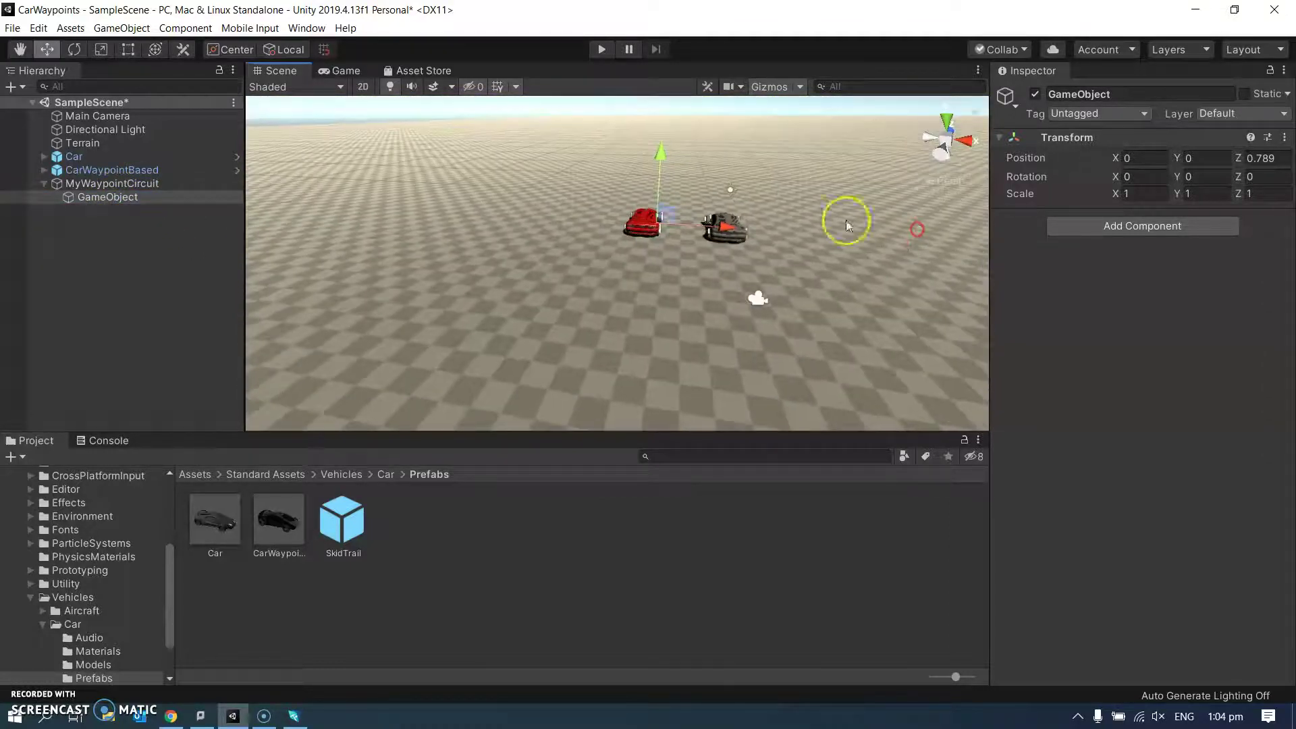
pyautogui.click(670, 217)
pyautogui.moveTo(668, 232); pyautogui.dragTo(760, 155)
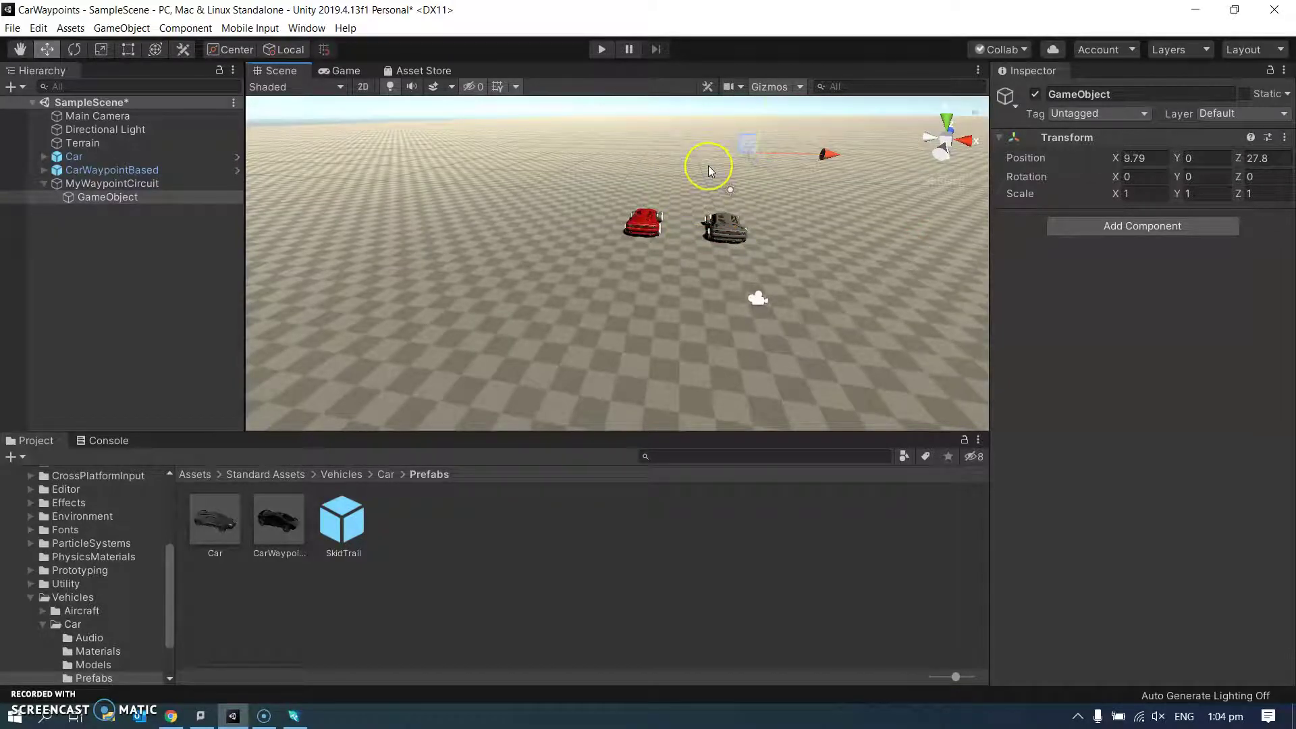
# Step: Duplicate the waypoint object twice in succession, placing the copies at about X -7.9, Z 56.5 and X -37, Z 56.5
pyautogui.hotkey('ctrl', 'd')
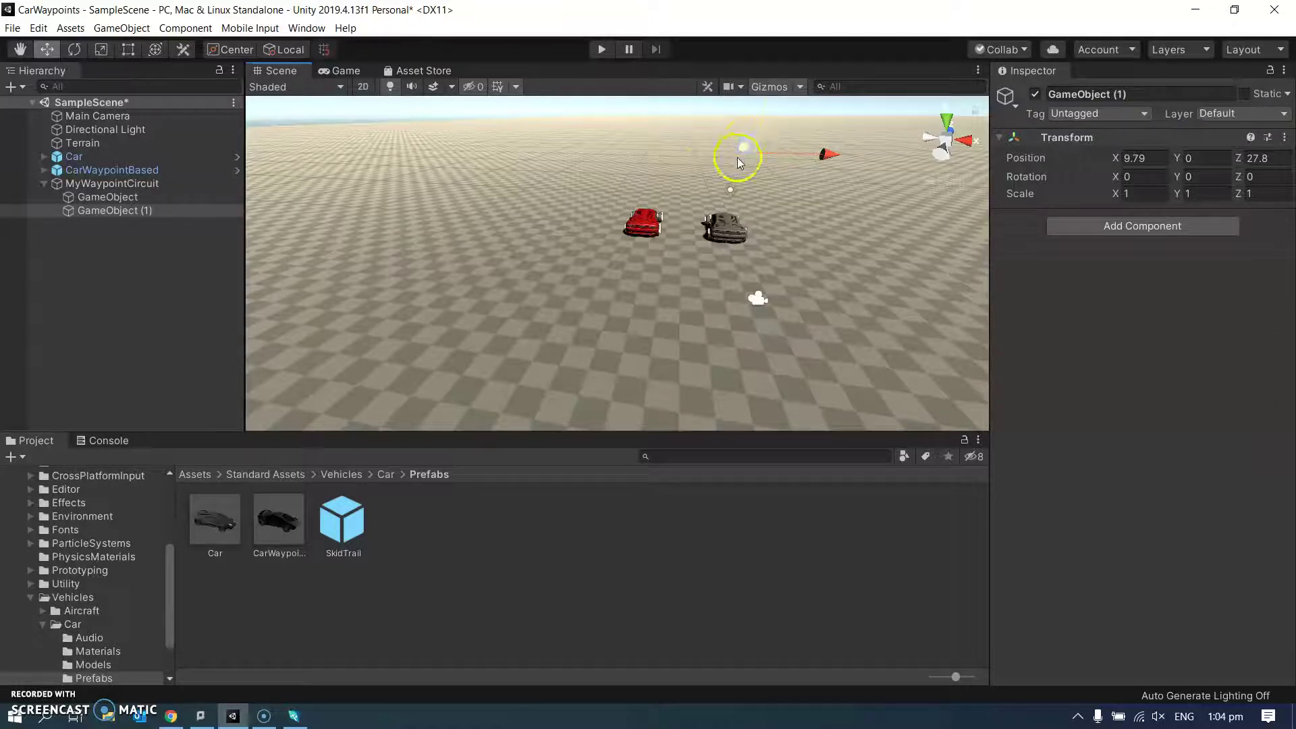
pyautogui.moveTo(835, 258); pyautogui.dragTo(787, 318, button='right')
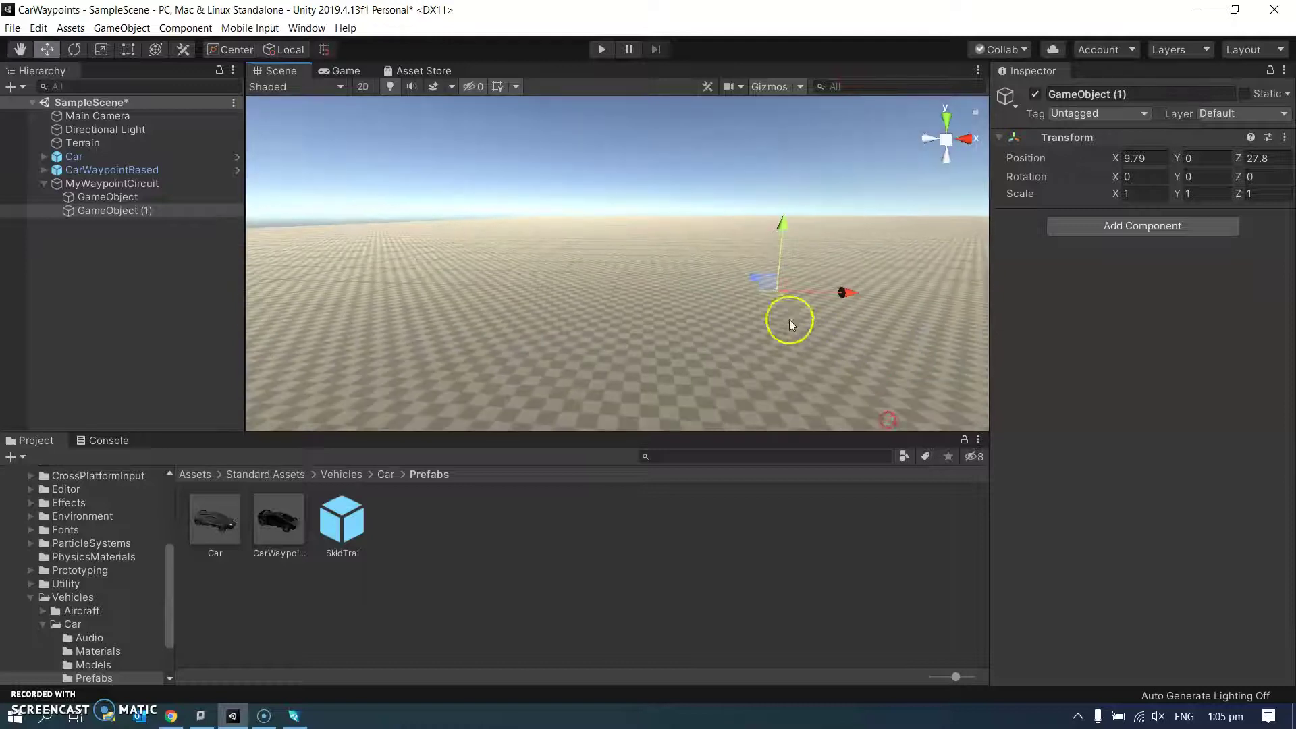
pyautogui.moveTo(774, 299); pyautogui.dragTo(609, 251)
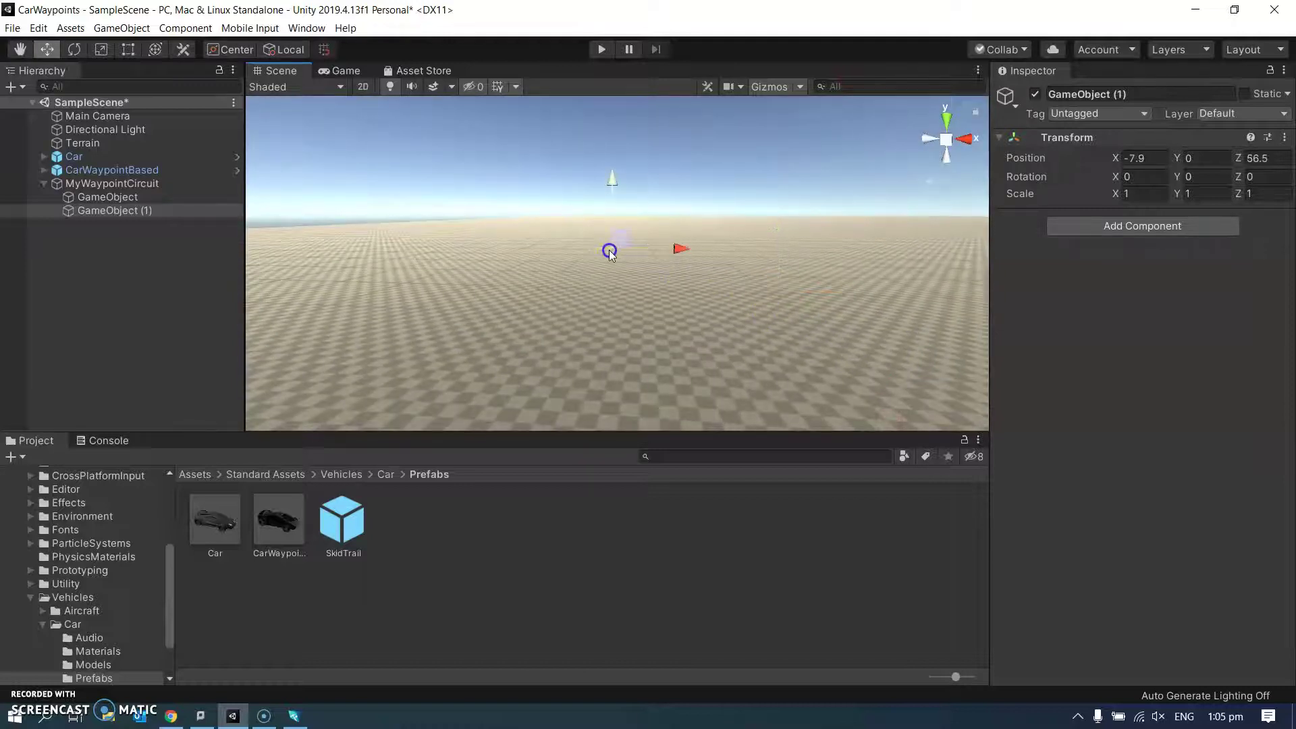
pyautogui.hotkey('ctrl', 'd')
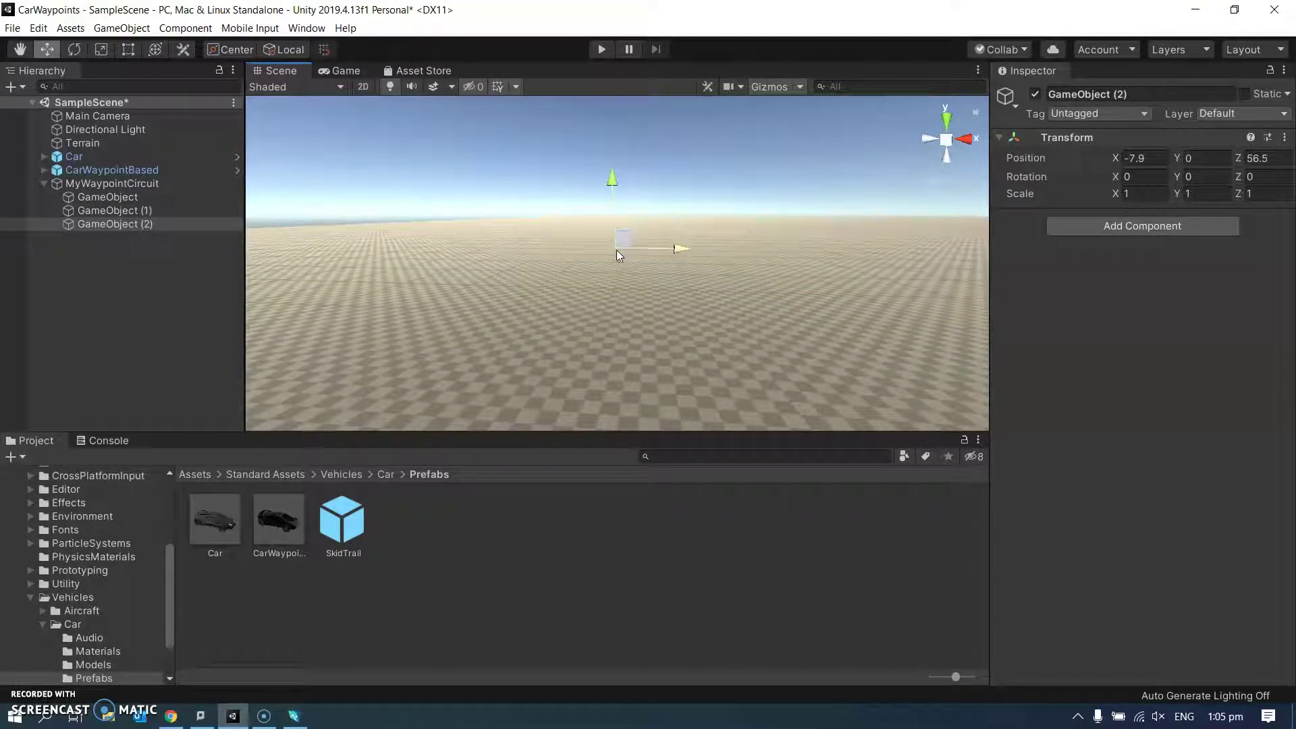
pyautogui.moveTo(619, 251); pyautogui.dragTo(466, 264)
# Step: Add two more waypoint duplicates curving back towards the cars, at about X -31.5, Z 31.2 and X -11.6, Z 17.2
pyautogui.moveTo(488, 268)
pyautogui.mouseDown(button='right')
pyautogui.moveTo(447, 235)
pyautogui.moveTo(472, 337)
pyautogui.moveTo(459, 286)
pyautogui.mouseUp(button='right')
pyautogui.hotkey('ctrl', 'd')
pyautogui.click(486, 265)
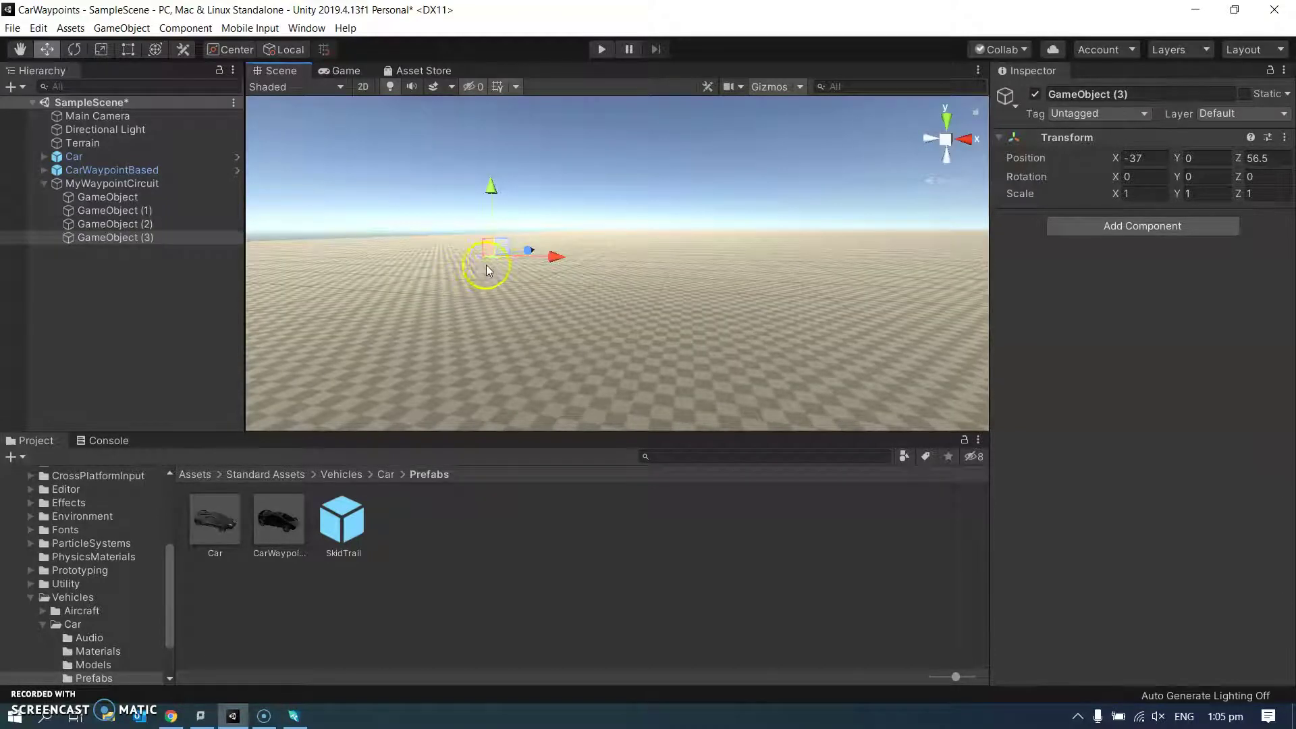
pyautogui.moveTo(496, 258); pyautogui.dragTo(368, 295)
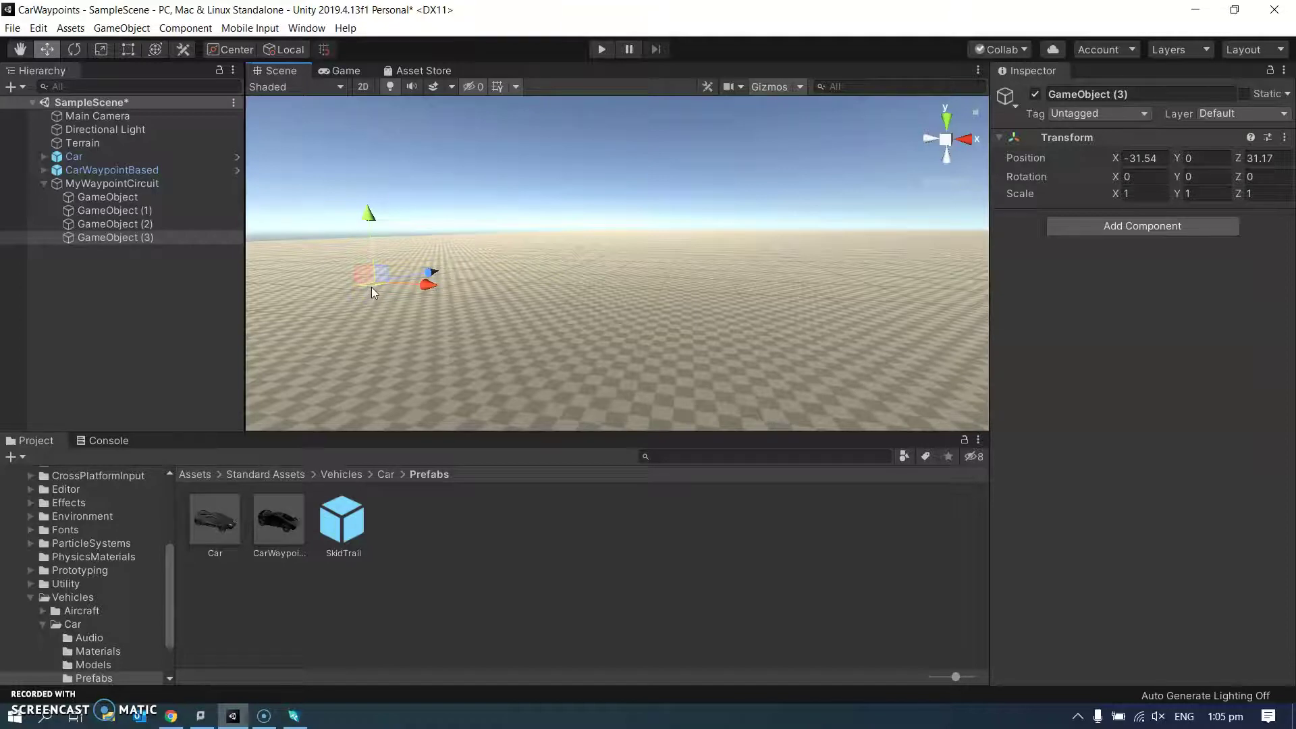
pyautogui.hotkey('ctrl', 'd')
pyautogui.moveTo(374, 284); pyautogui.dragTo(402, 400)
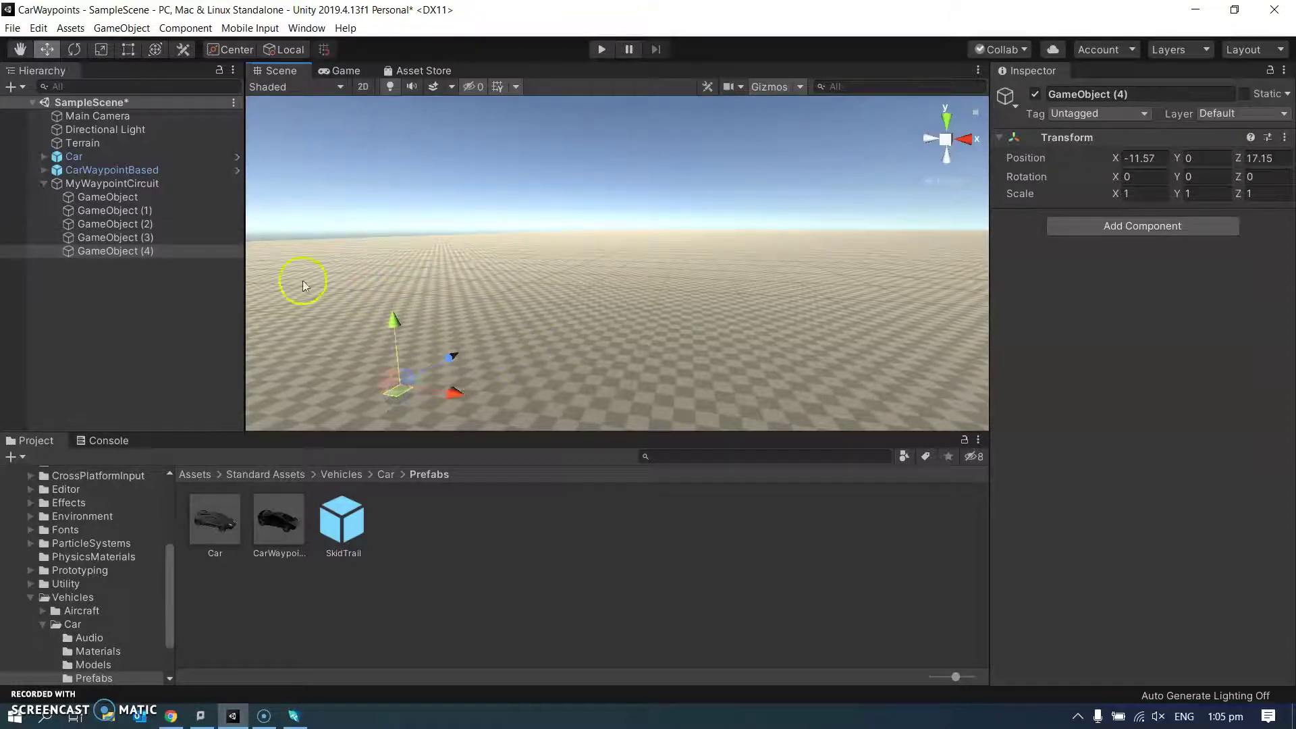
# Step: Add the Waypoint Circuit script component to the MyWaypointCircuit object
pyautogui.click(108, 196)
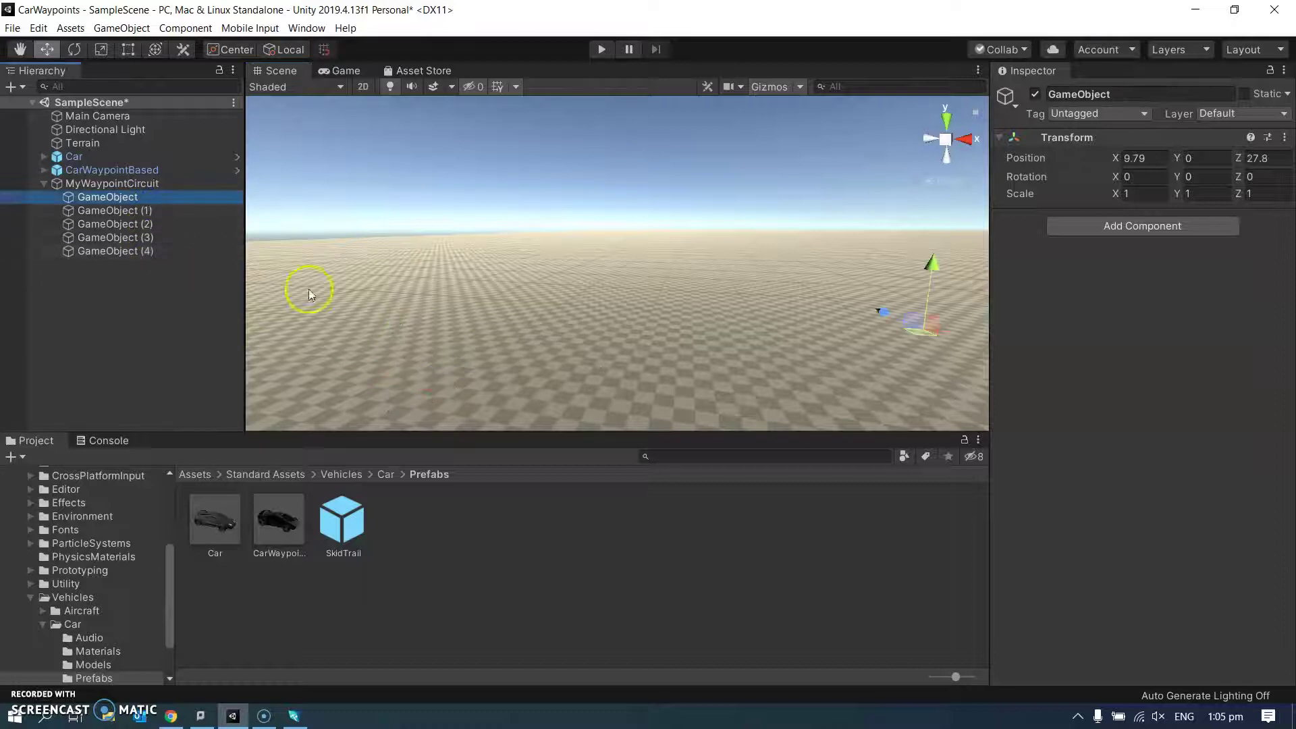
pyautogui.moveTo(671, 358); pyautogui.dragTo(803, 645, button='right')
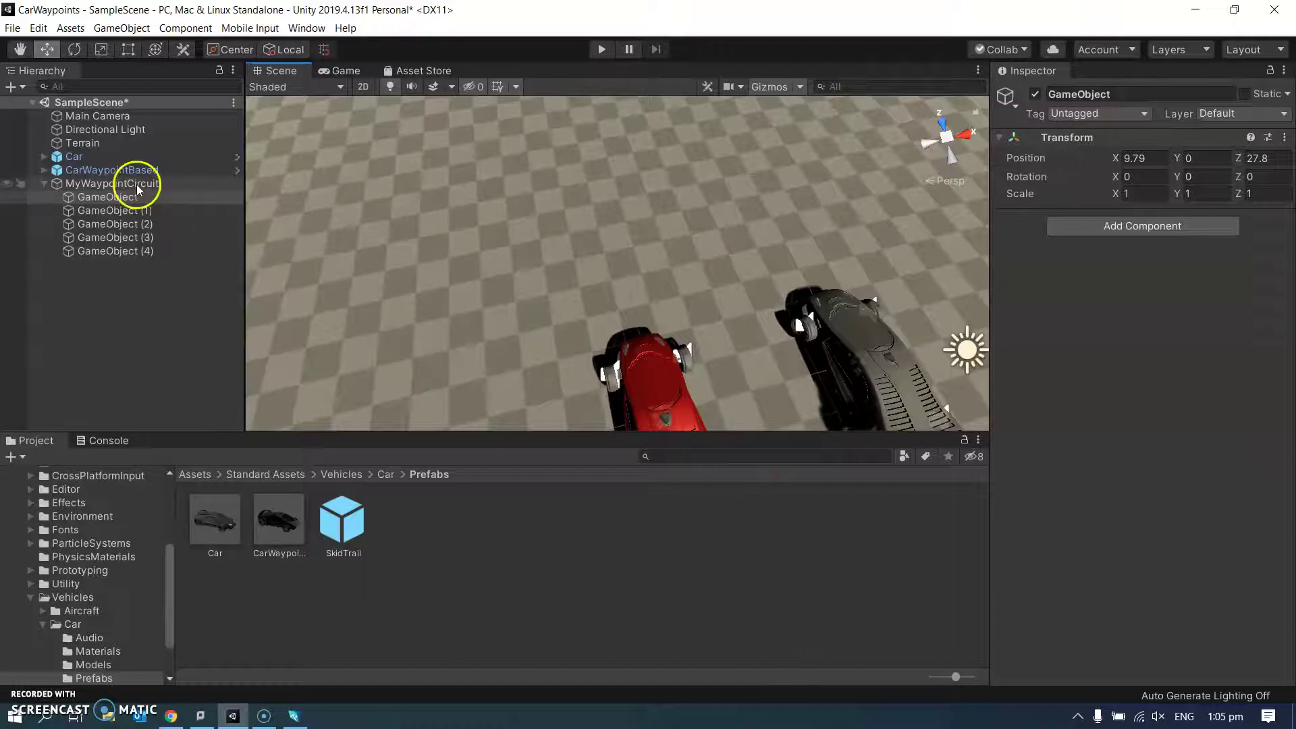
pyautogui.click(83, 182)
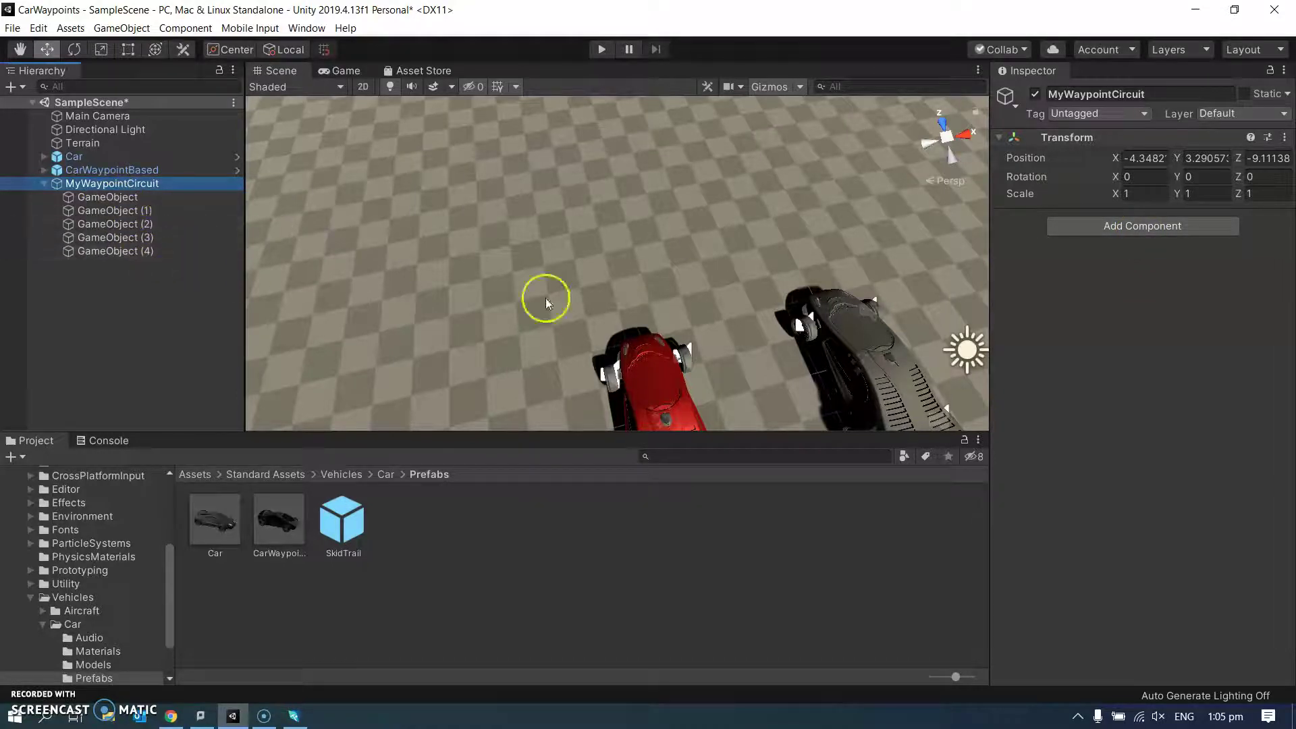
pyautogui.click(1152, 228)
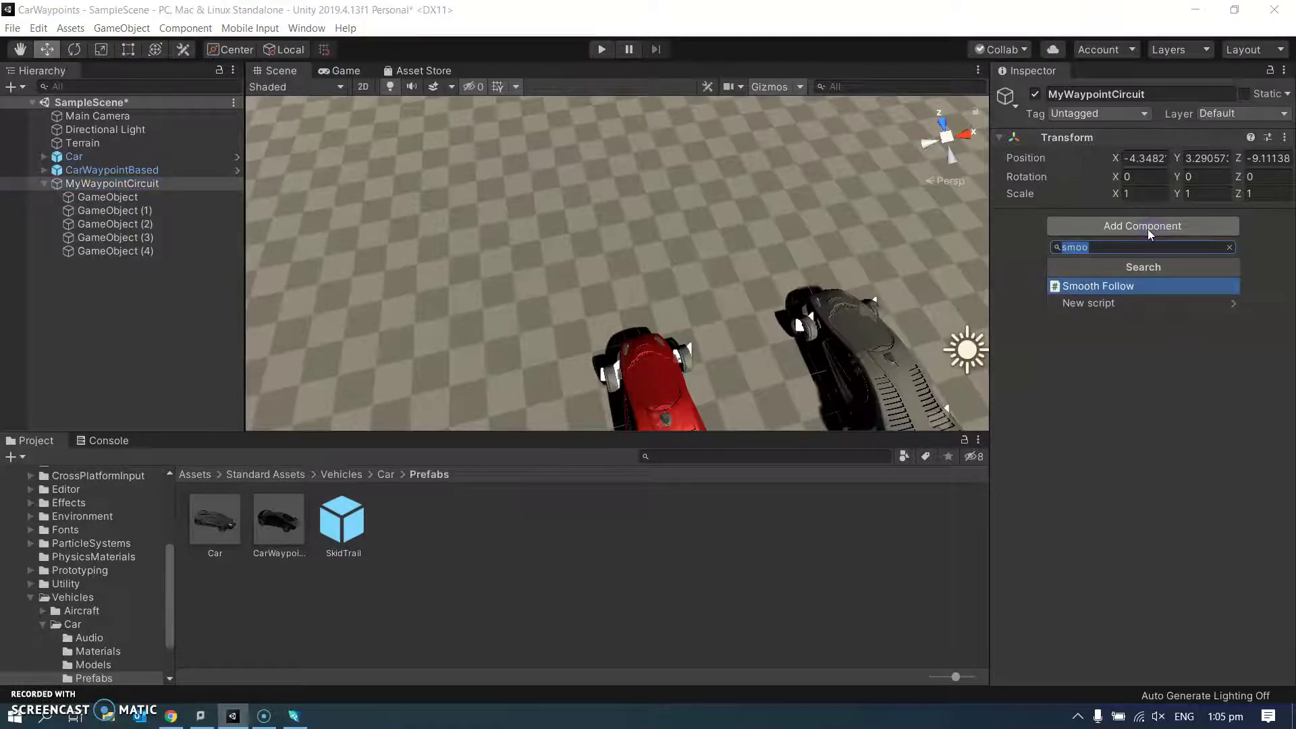
pyautogui.write('way')
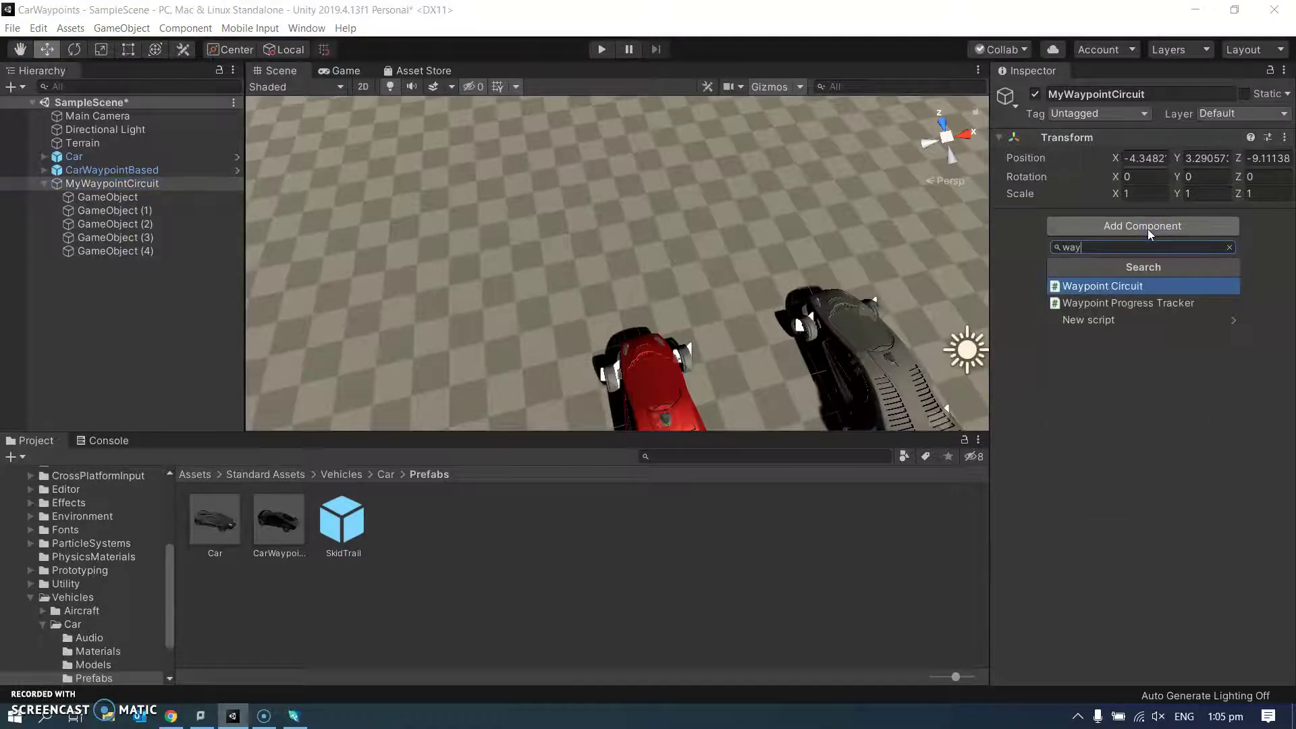
pyautogui.click(1146, 289)
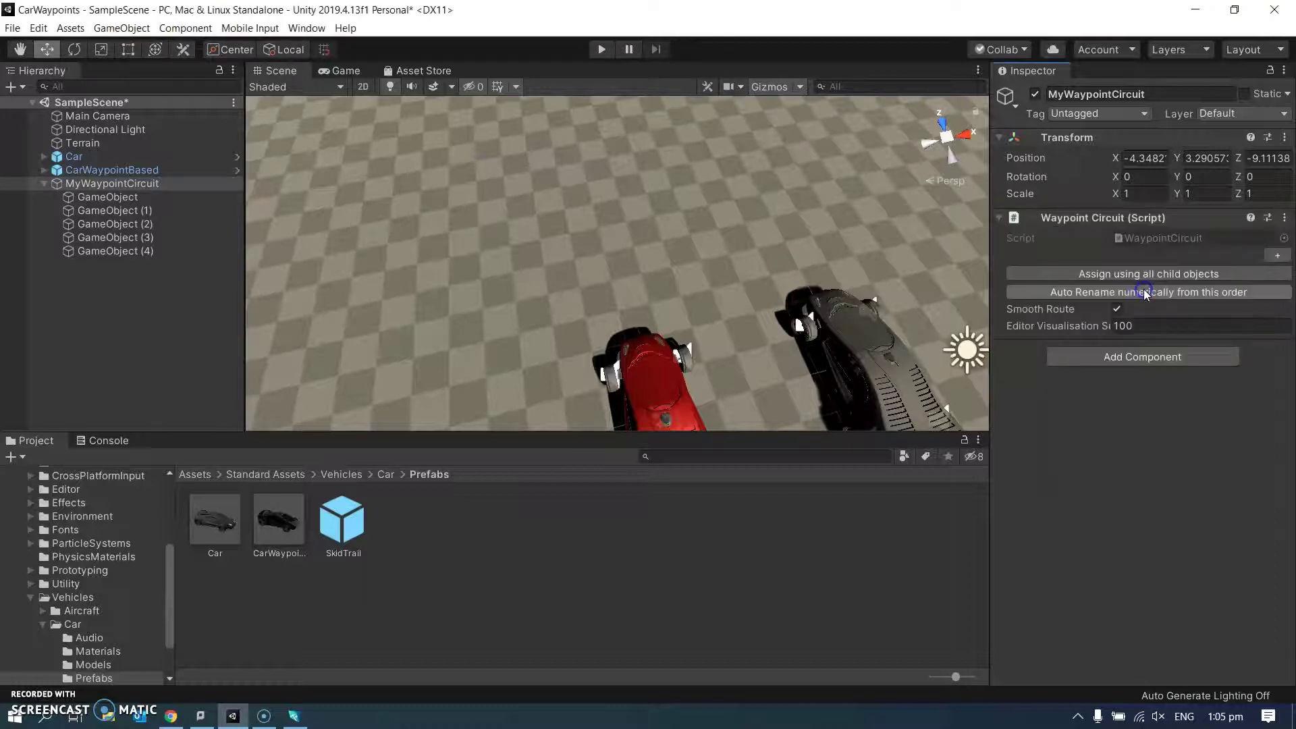
# Step: Assign all child objects of MyWaypointCircuit as the circuit's waypoints and auto-rename them numerically in their listed order
pyautogui.click(1107, 275)
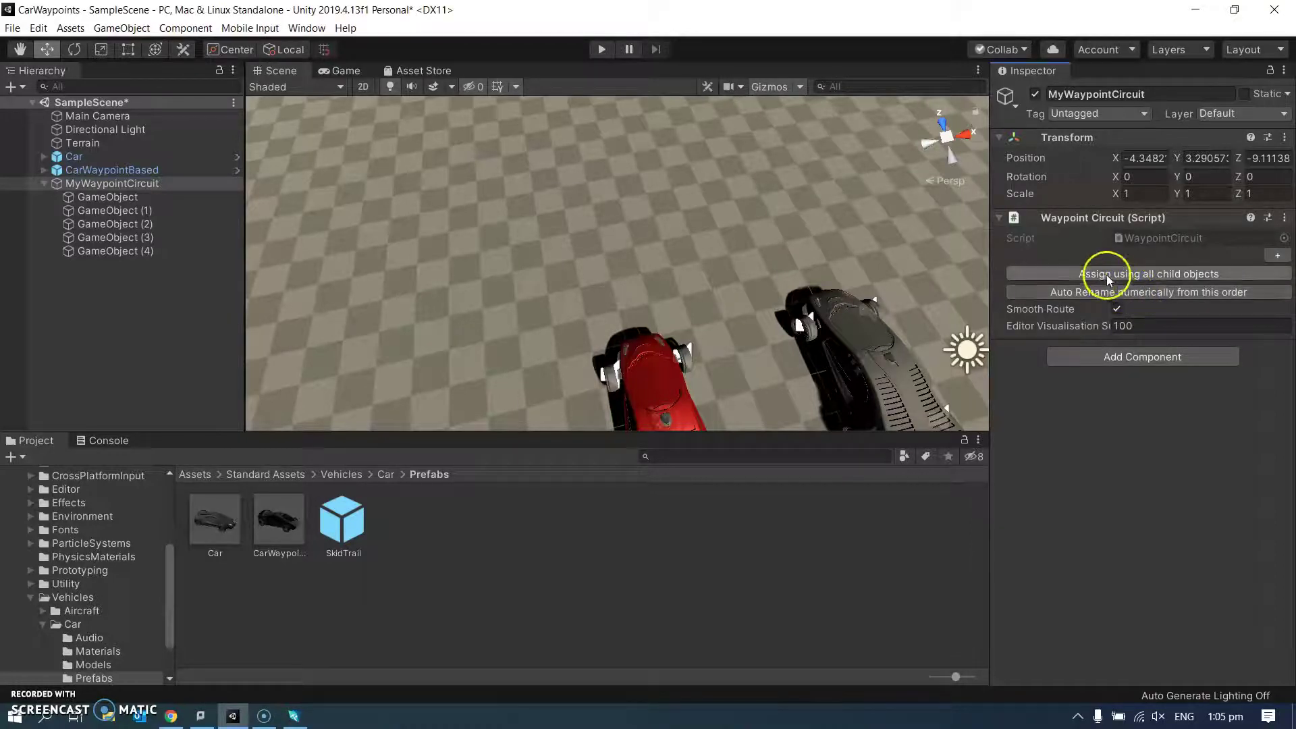
pyautogui.click(1139, 274)
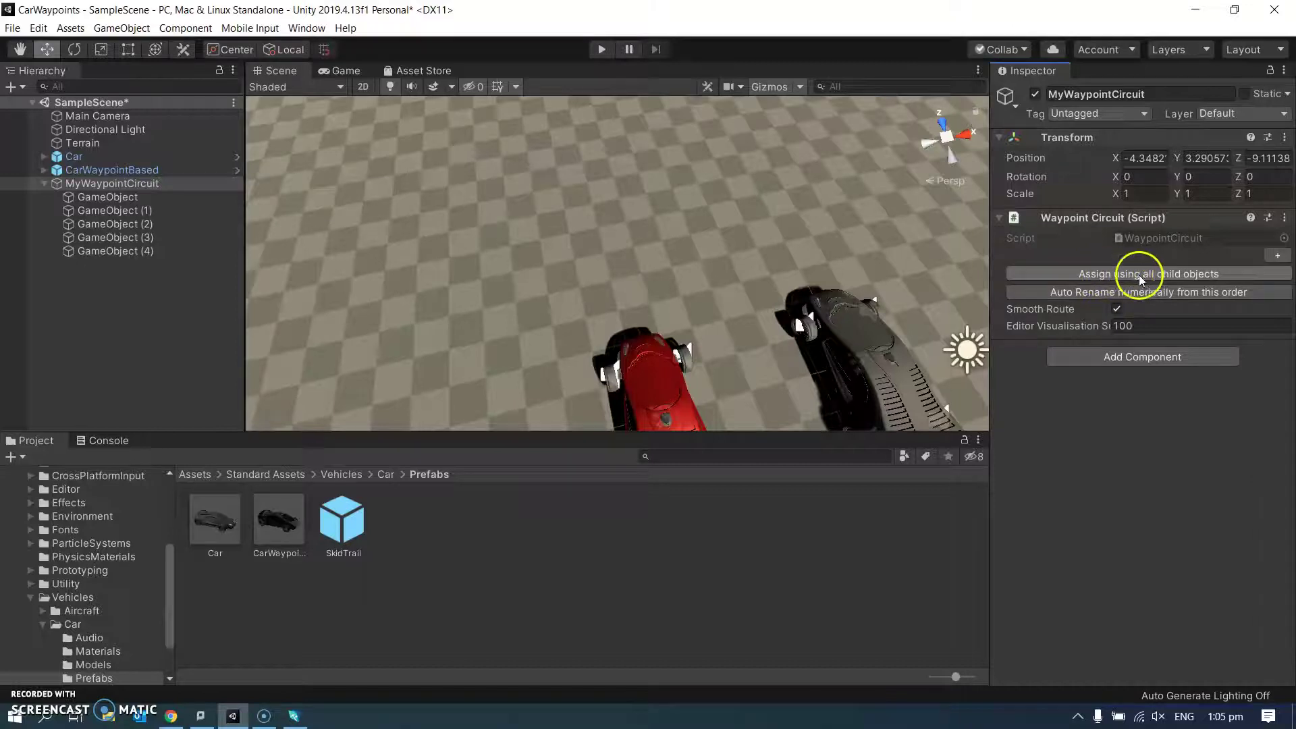
pyautogui.click(1181, 277)
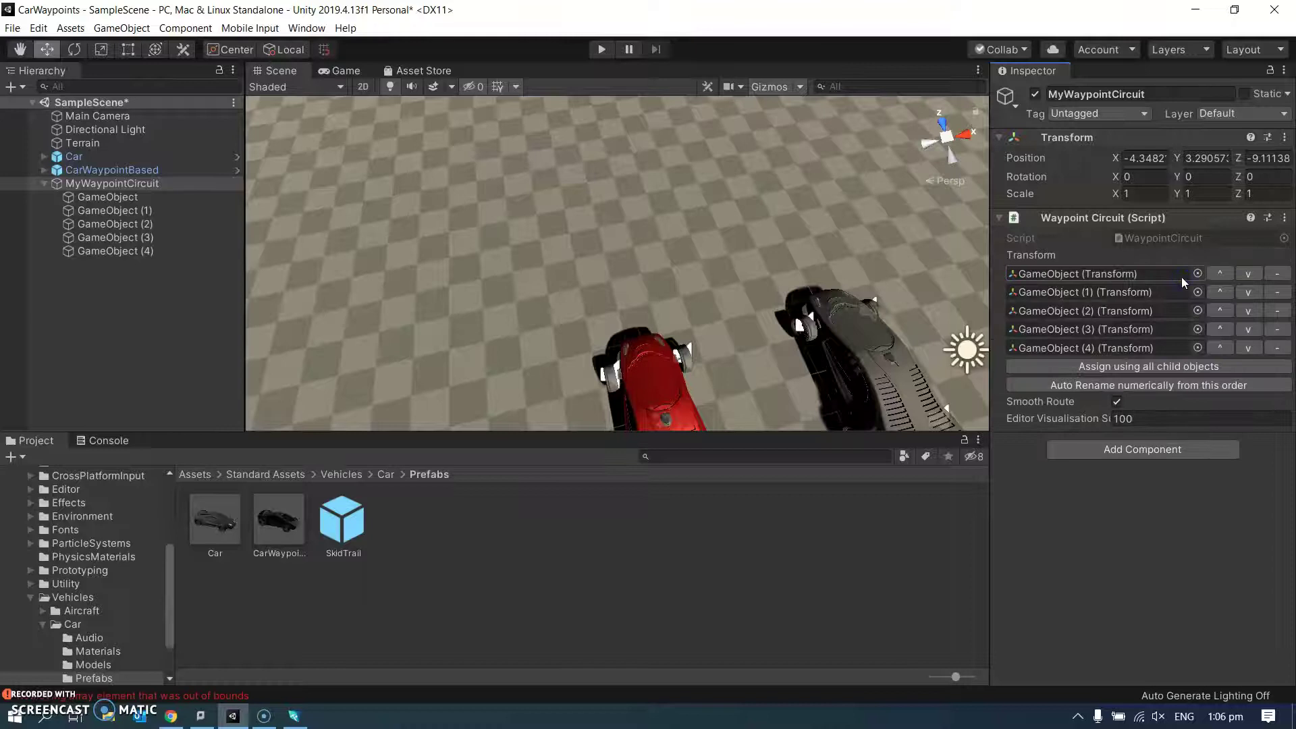
pyautogui.click(1173, 381)
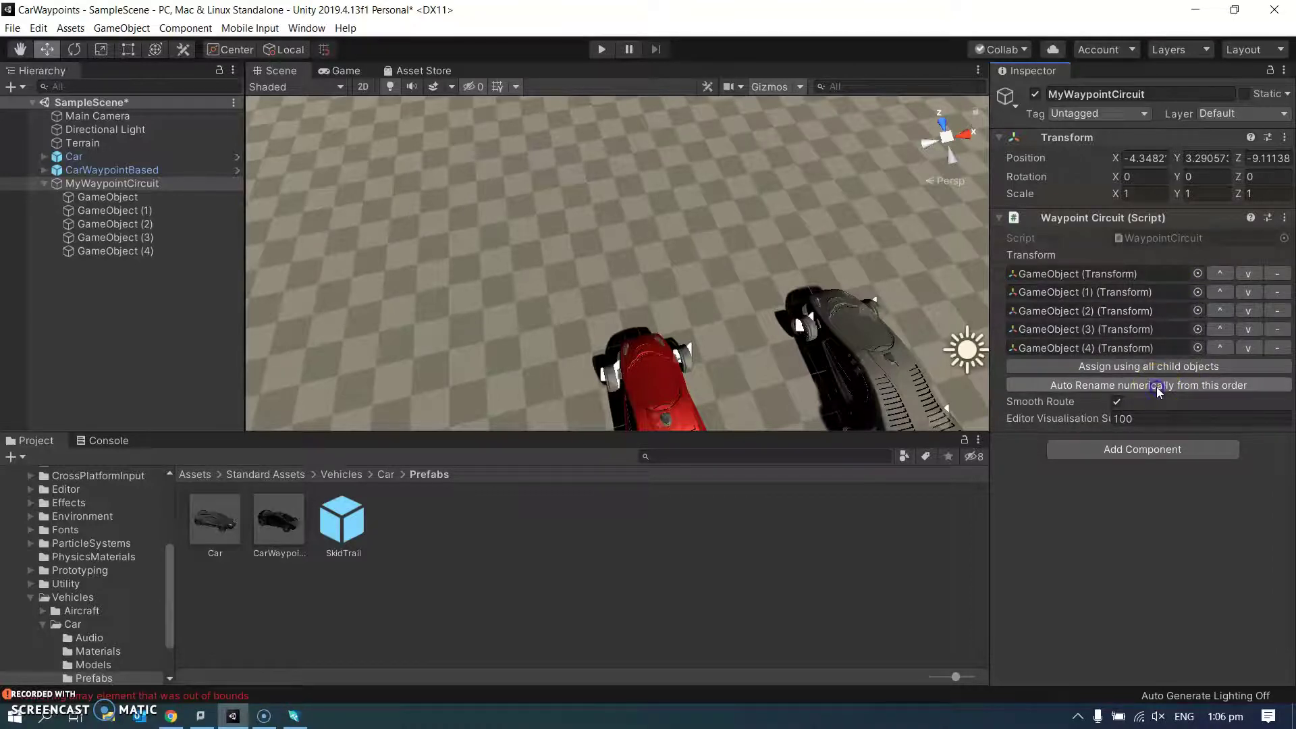
pyautogui.click(1156, 386)
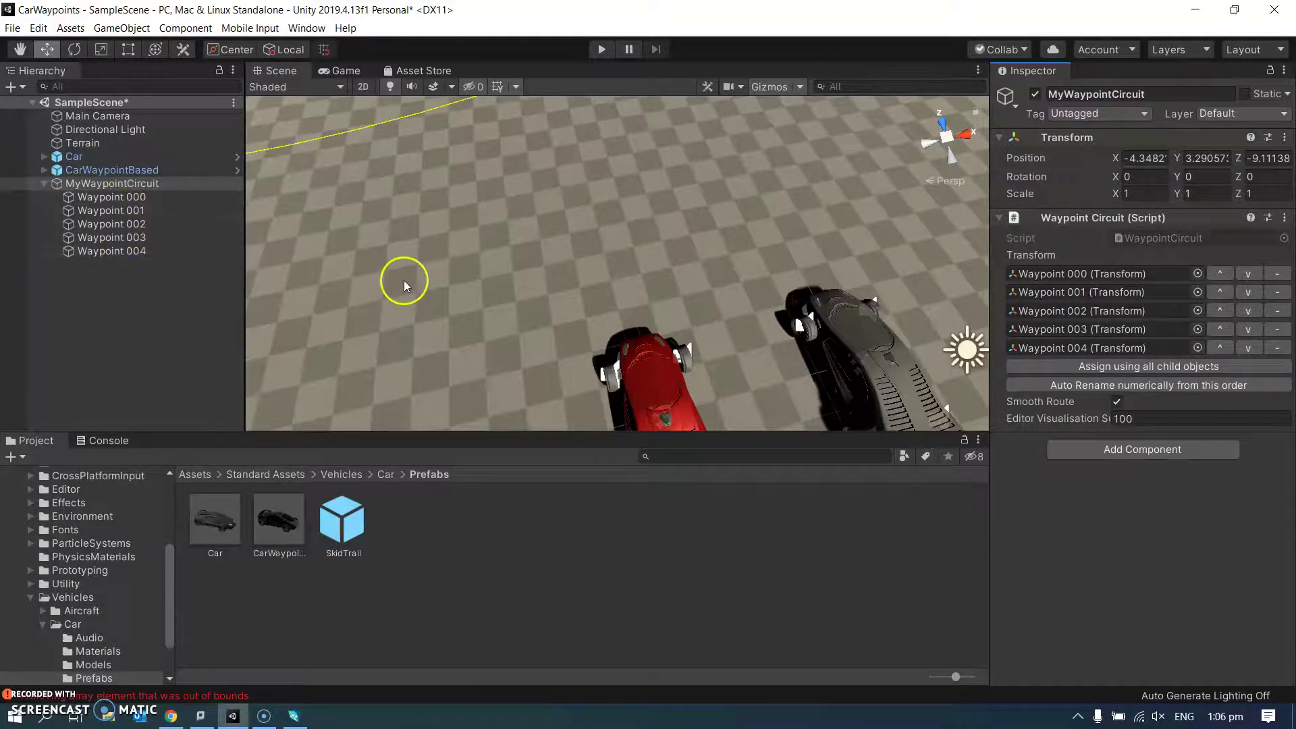
pyautogui.keyDown('alt'); pyautogui.moveTo(404, 281); pyautogui.dragTo(323, 89); pyautogui.keyUp('alt')
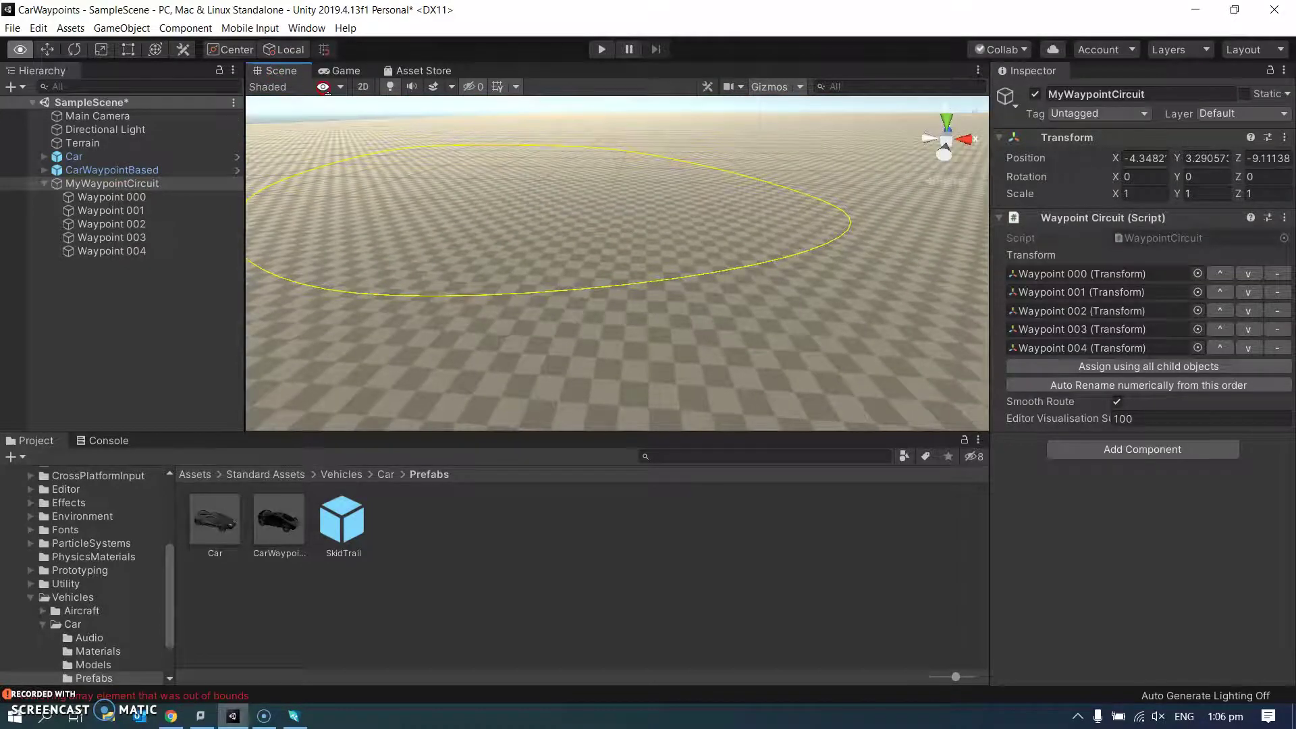
# Step: Set MyWaypointCircuit as the Circuit in CarWaypointBased's Waypoint Progress Tracker, and test the scene in play mode
pyautogui.click(130, 170)
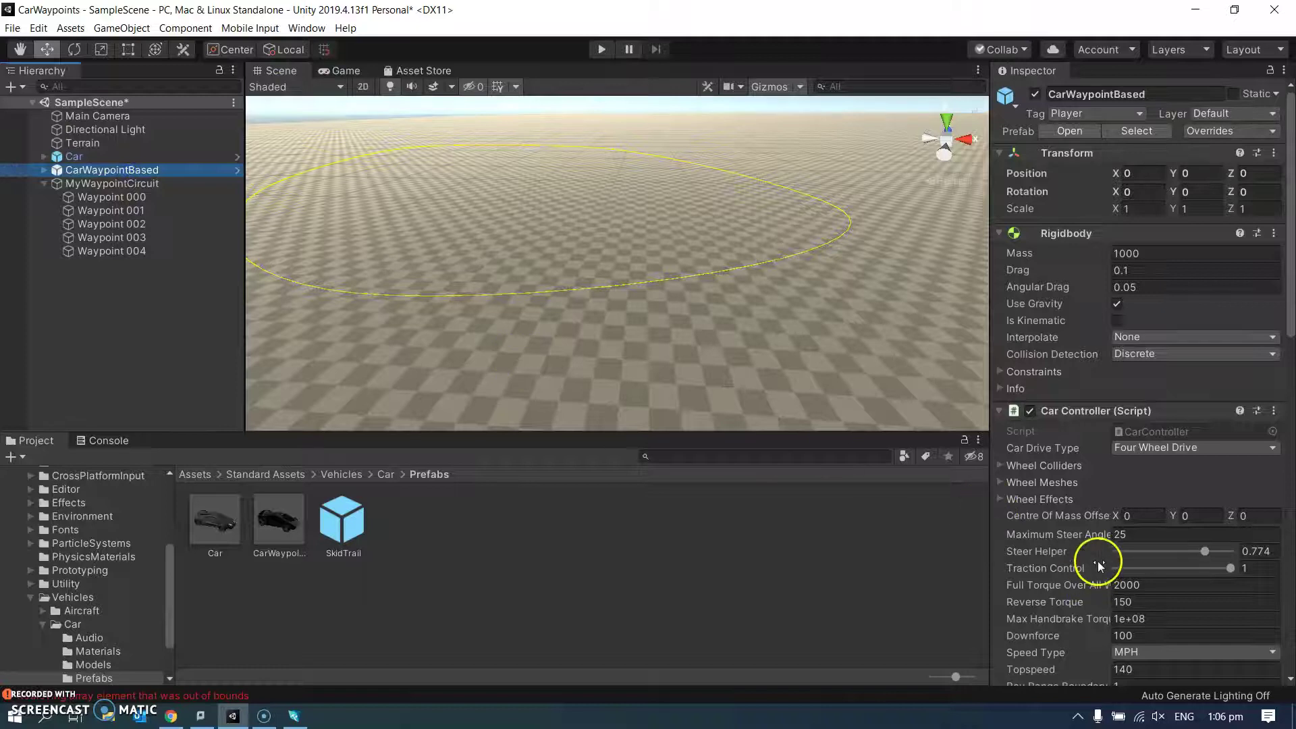
pyautogui.scroll(-10, 1097, 564)
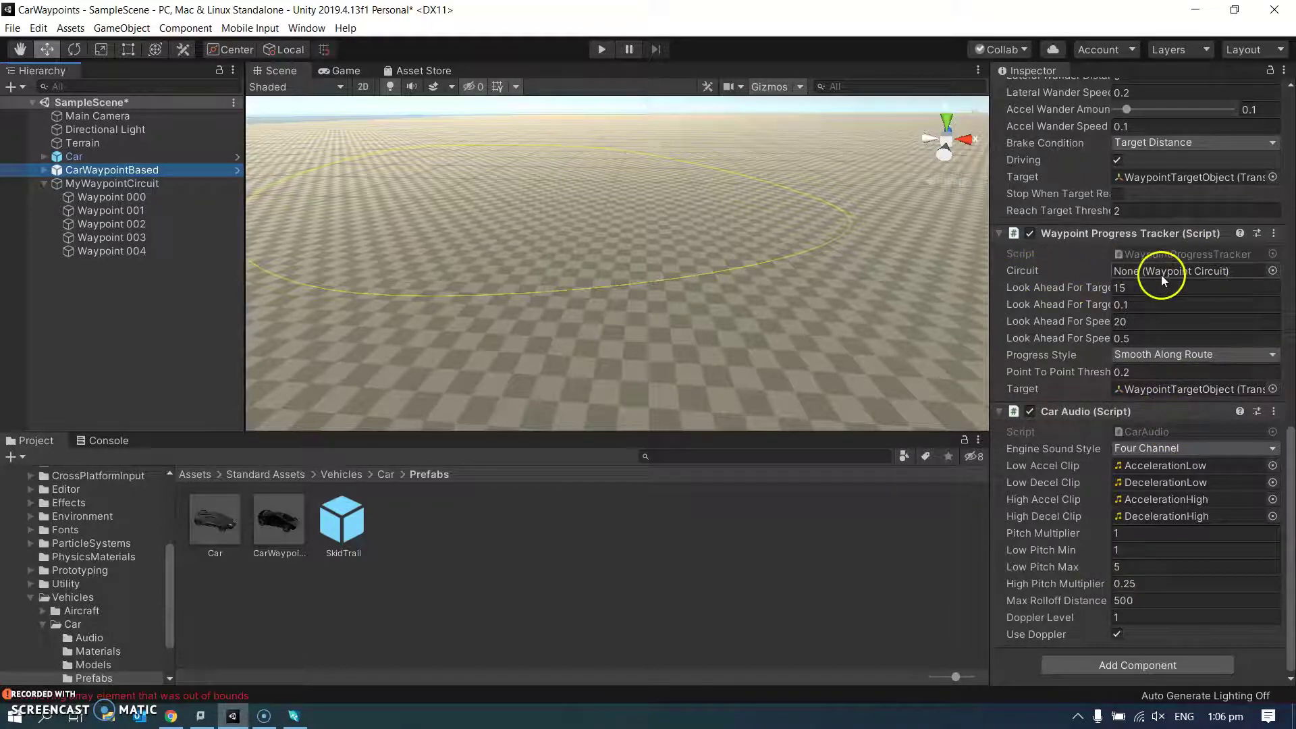
pyautogui.click(112, 185)
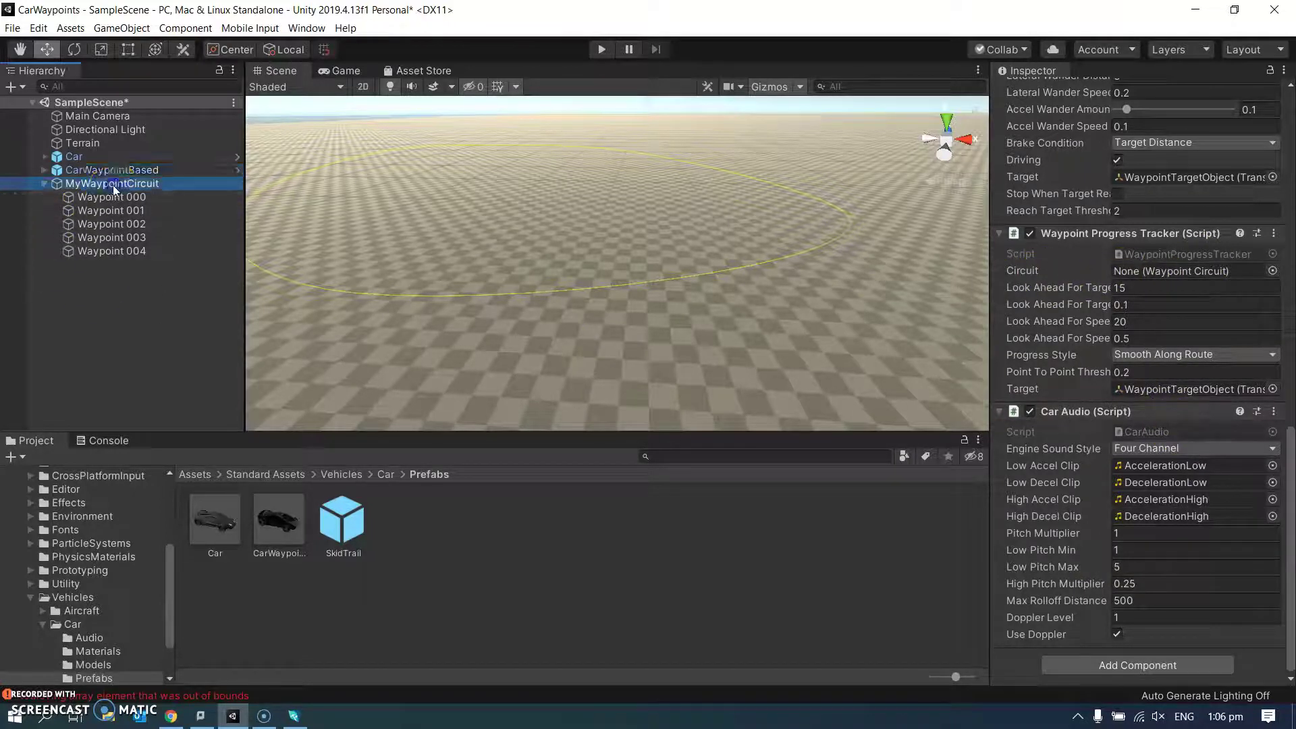
pyautogui.moveTo(114, 189); pyautogui.dragTo(1201, 280)
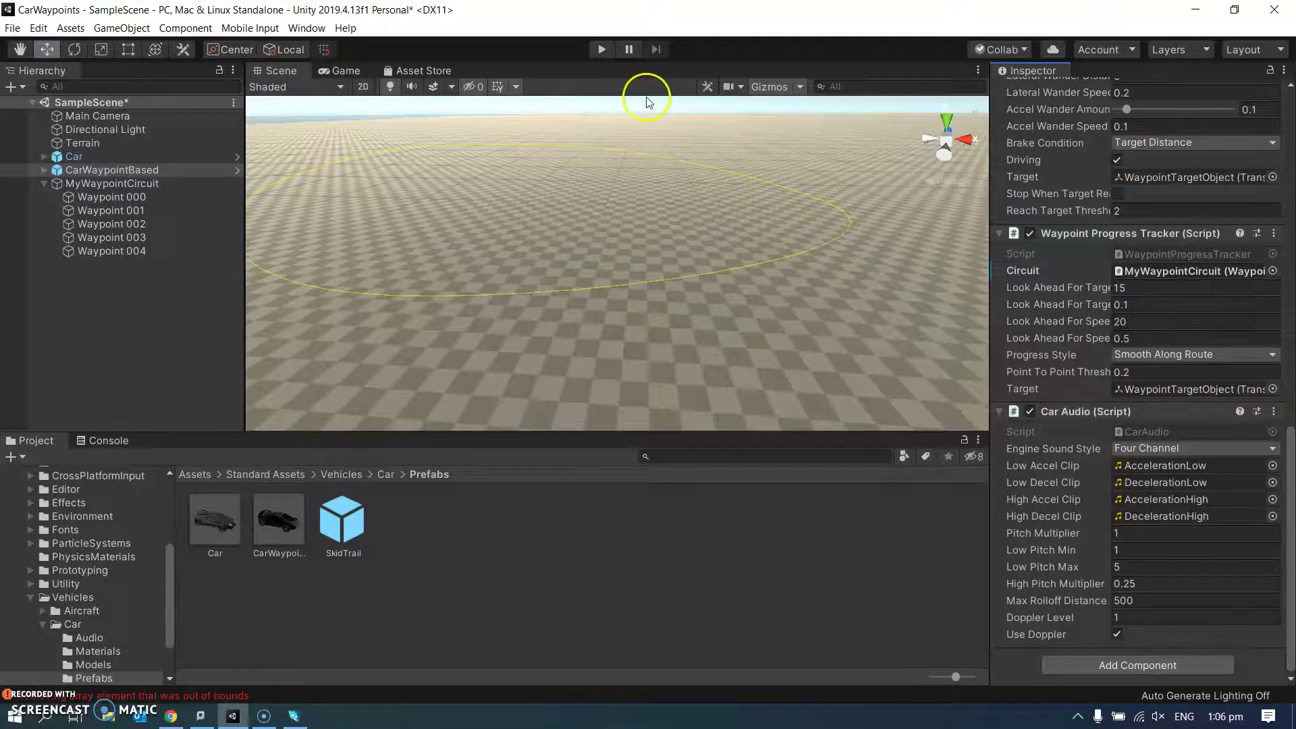
pyautogui.click(600, 50)
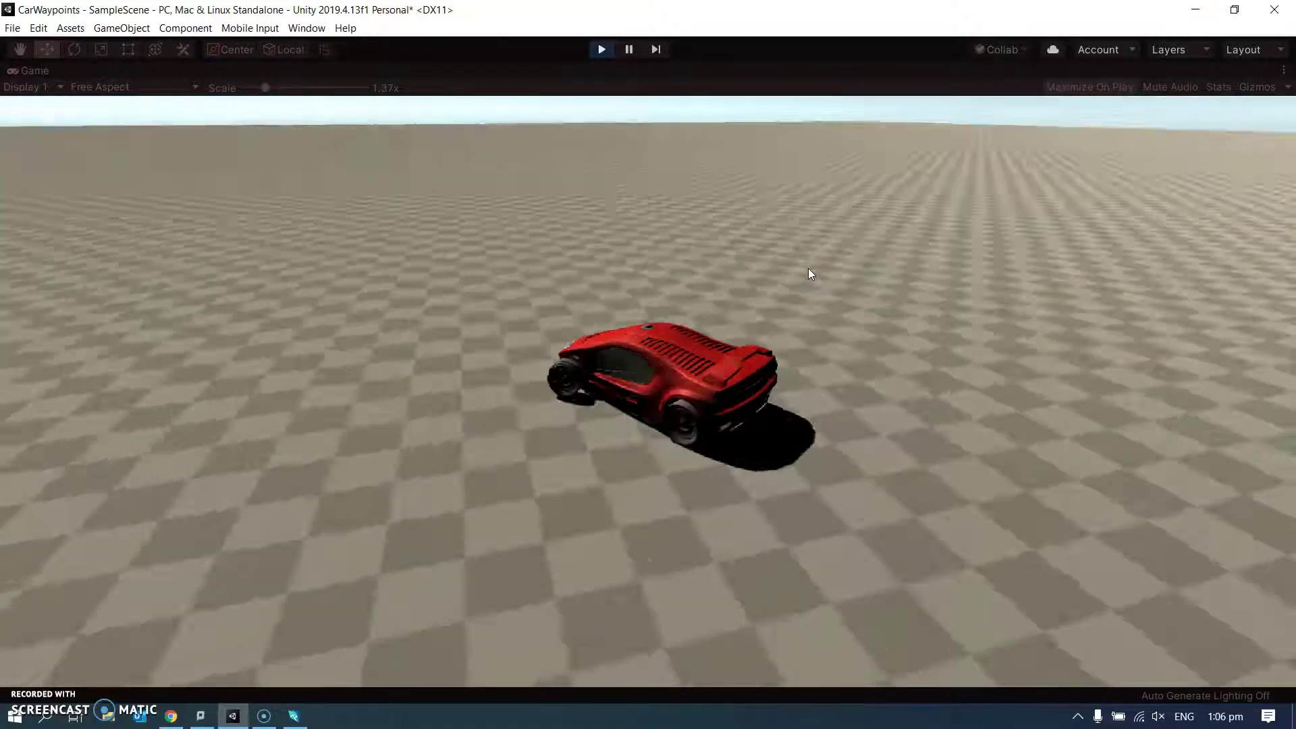
pyautogui.click(602, 50)
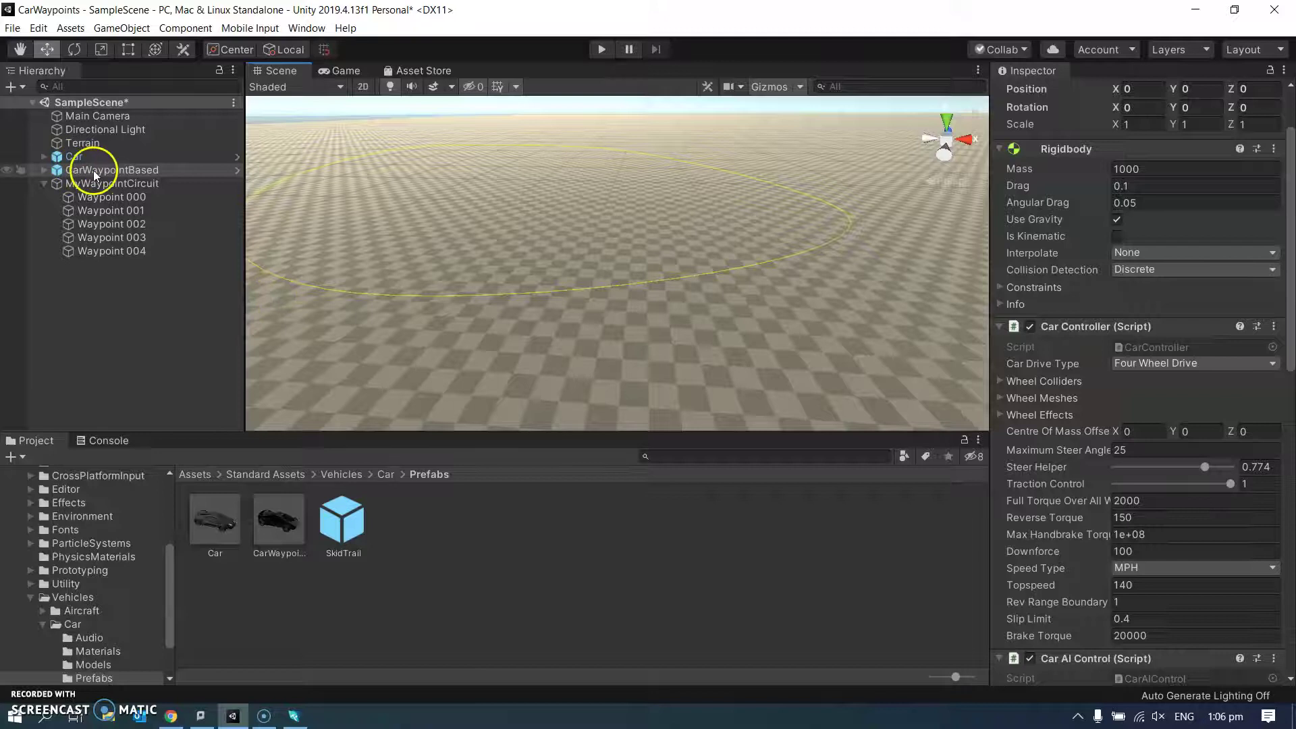
# Step: Duplicate CarWaypointBased three times and line the copies up beside it along X, with the last at about X 14.86
pyautogui.doubleClick(94, 173)
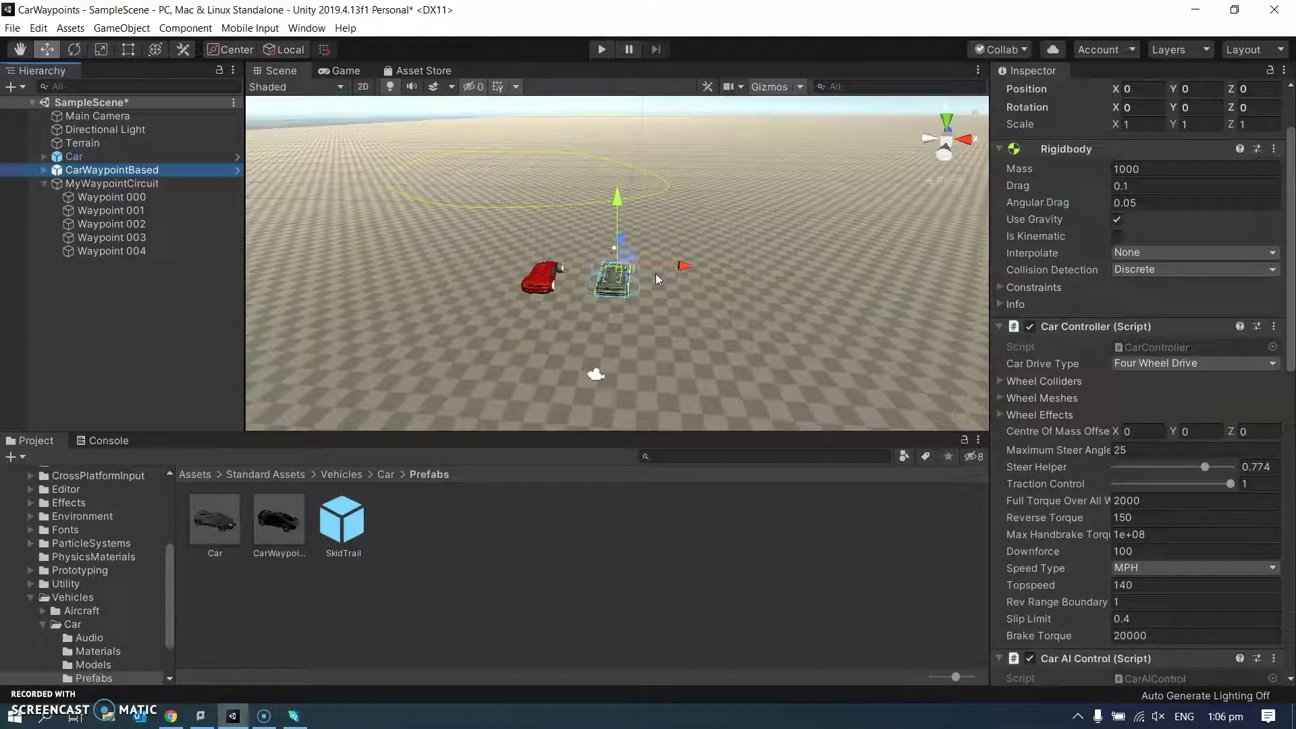
pyautogui.hotkey('ctrl', 'd')
pyautogui.moveTo(682, 265); pyautogui.dragTo(795, 272)
pyautogui.hotkey('ctrl', 'd')
pyautogui.click(671, 287)
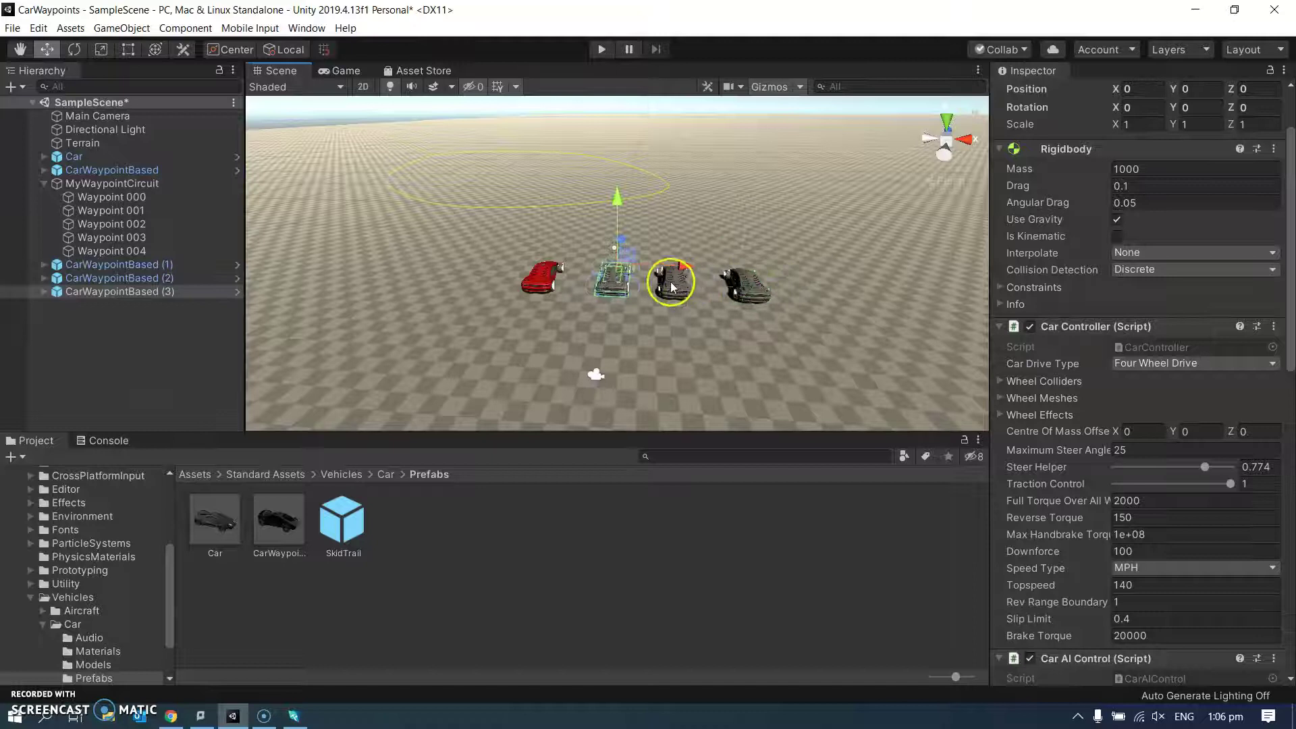
pyautogui.moveTo(679, 273); pyautogui.dragTo(855, 271)
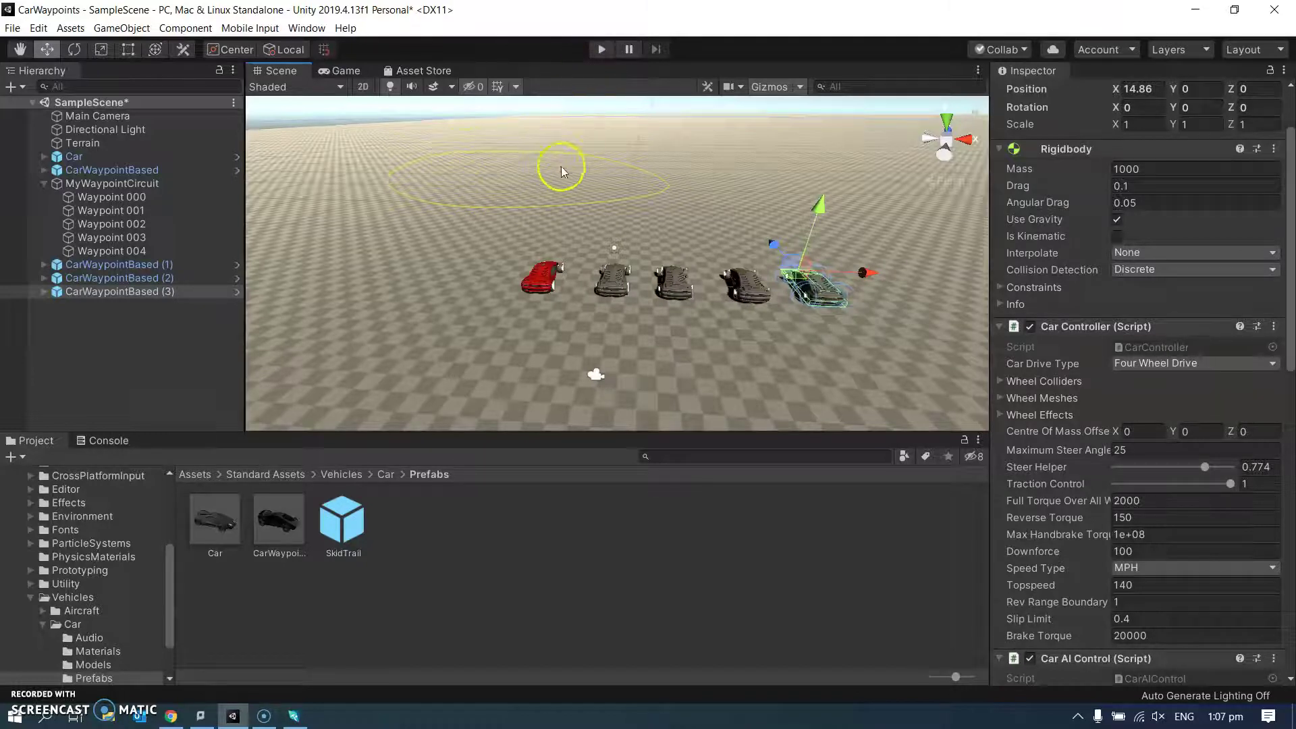
# Step: Play the scene to watch all the AI cars on the waypoint circuit, and stop play mode
pyautogui.click(598, 53)
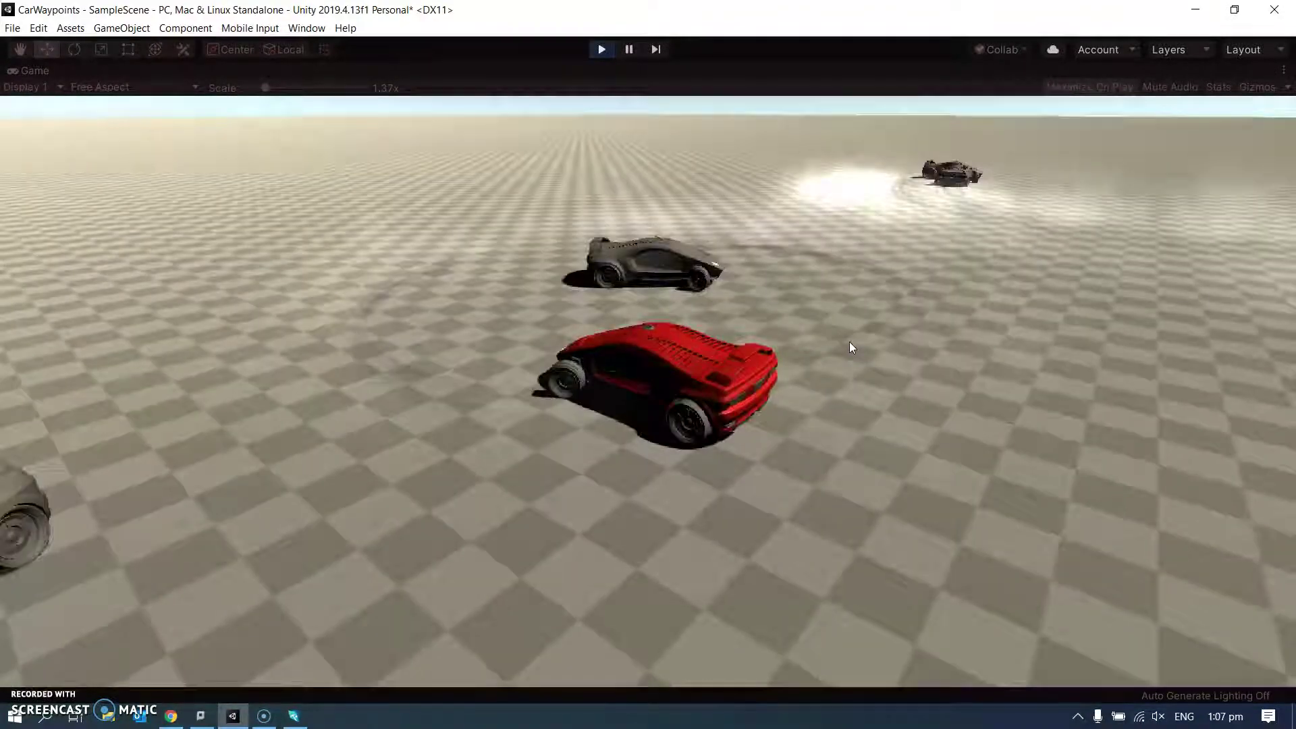
pyautogui.click(841, 340)
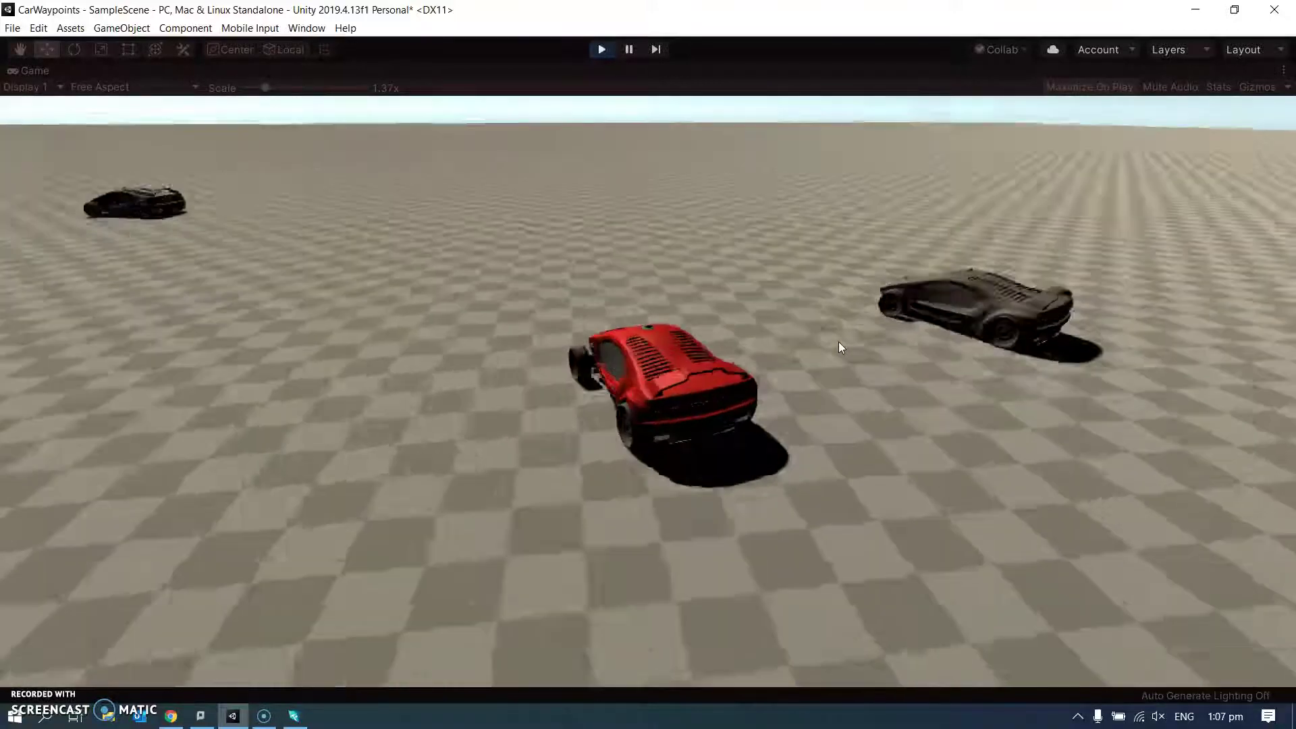
pyautogui.click(827, 342)
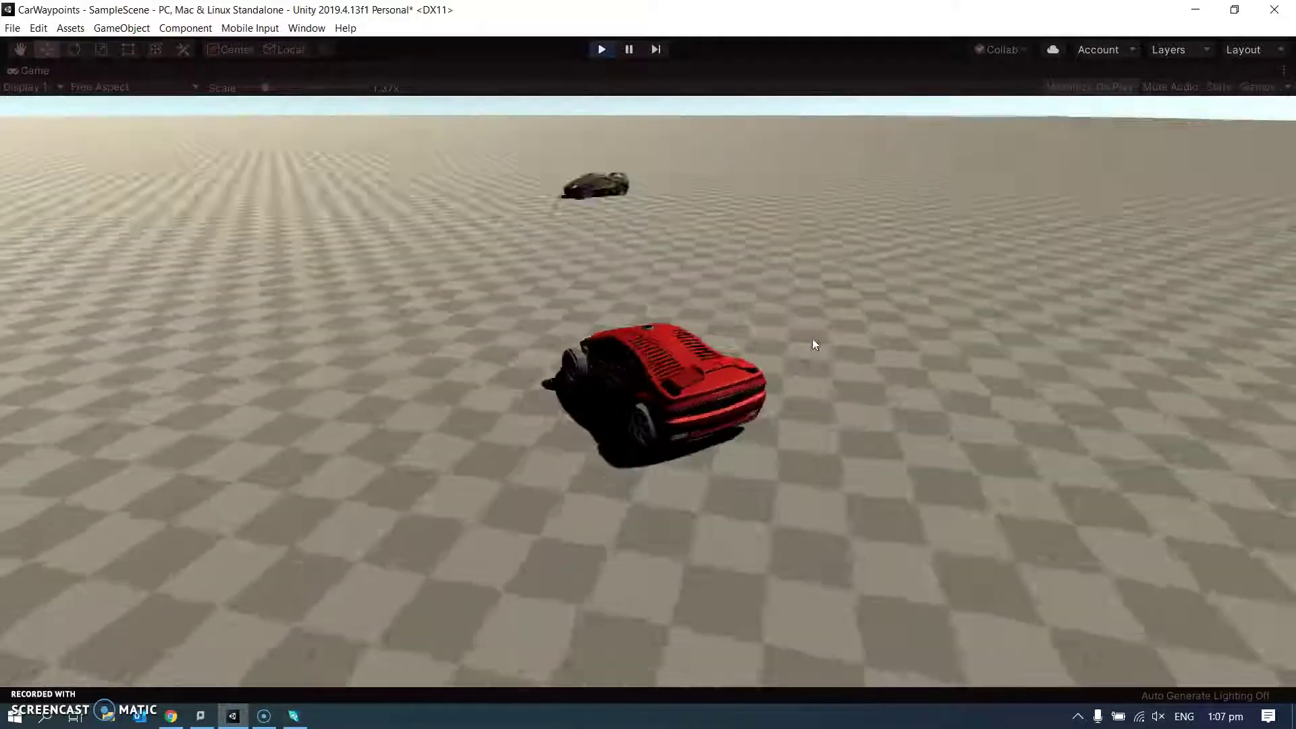
pyautogui.click(646, 101)
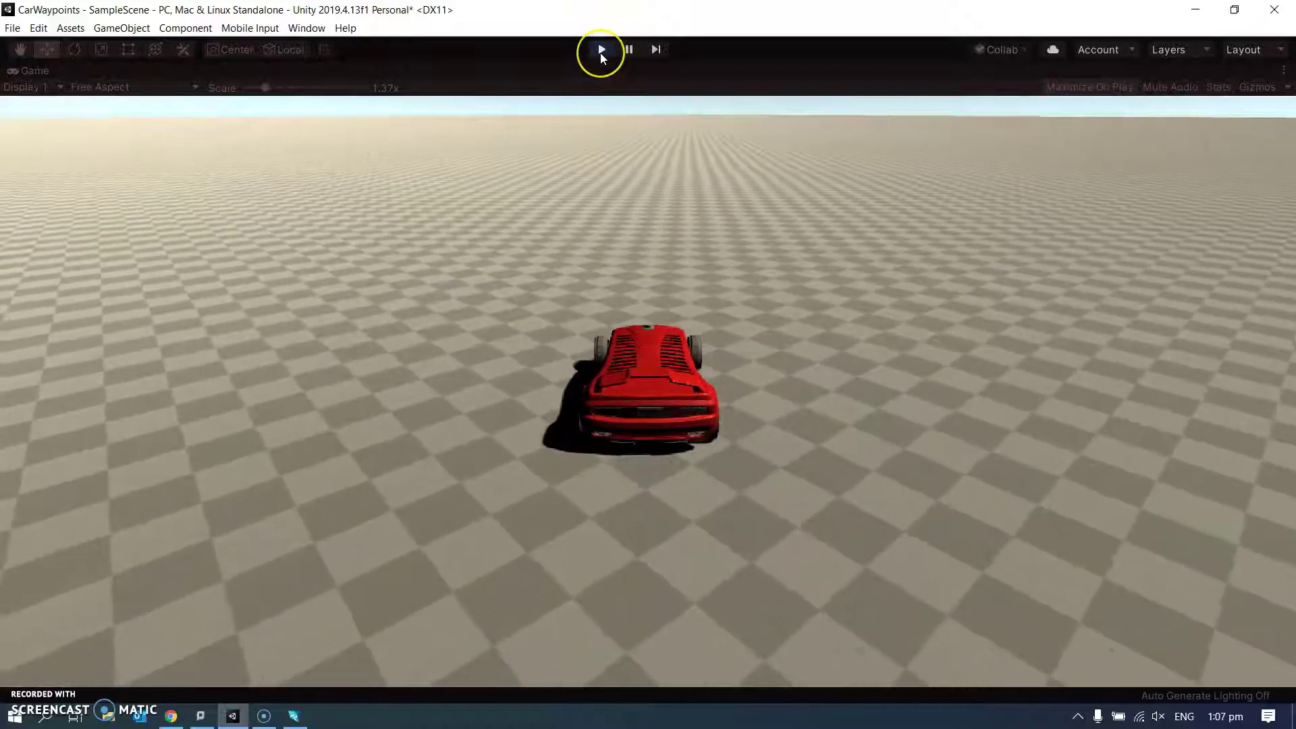
pyautogui.click(601, 50)
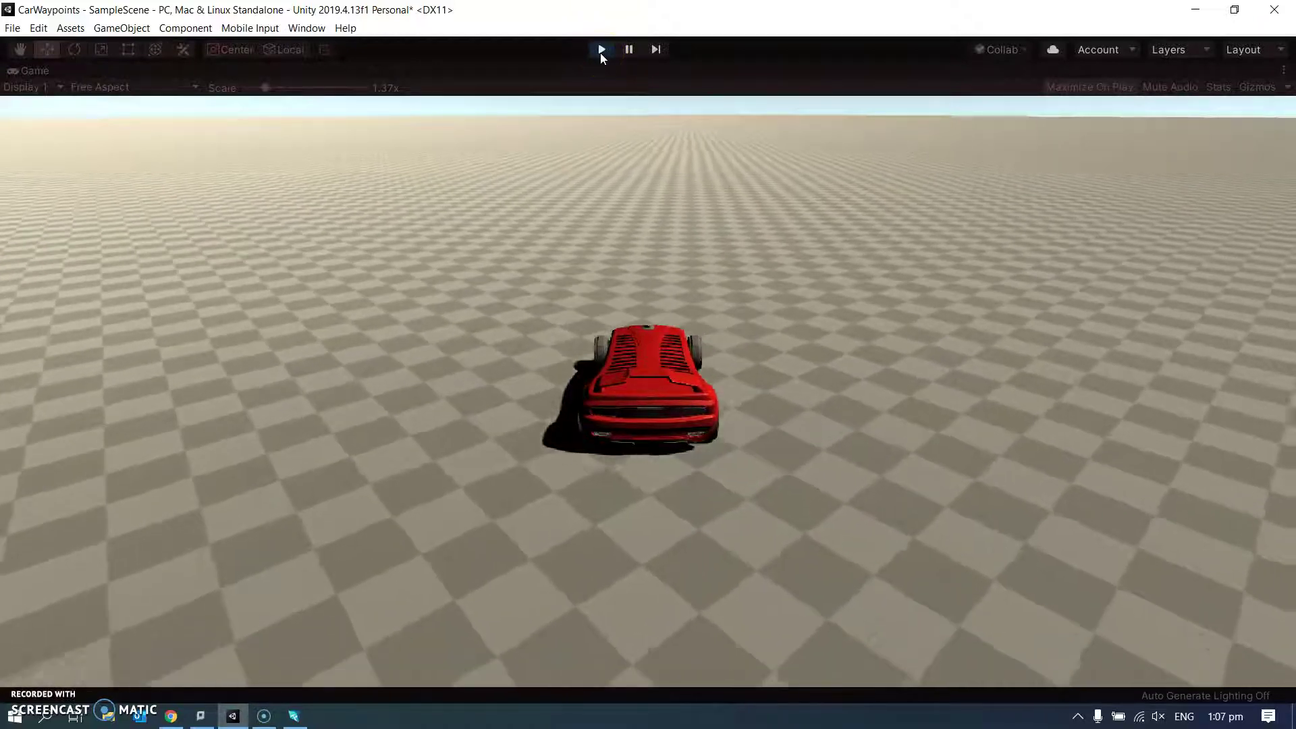